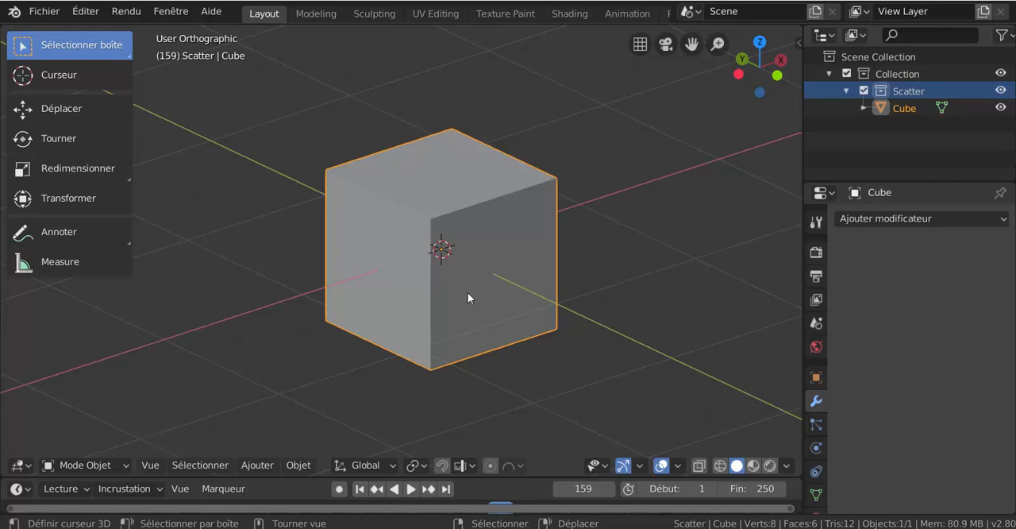
- Add a Subdivision Surface modifier to the cube and try viewport levels from 1 to 4, ending at level 4
key("ctrl+1")
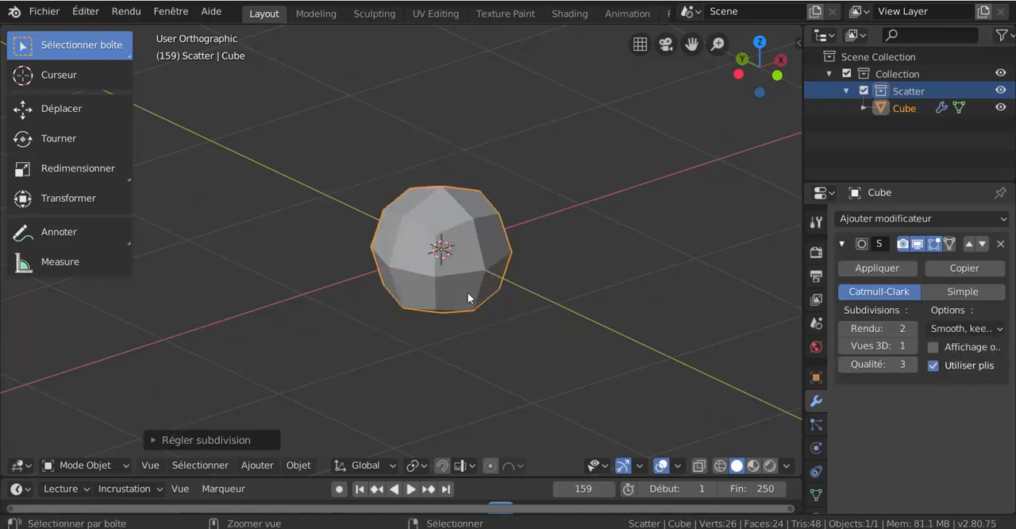
key("ctrl+3")
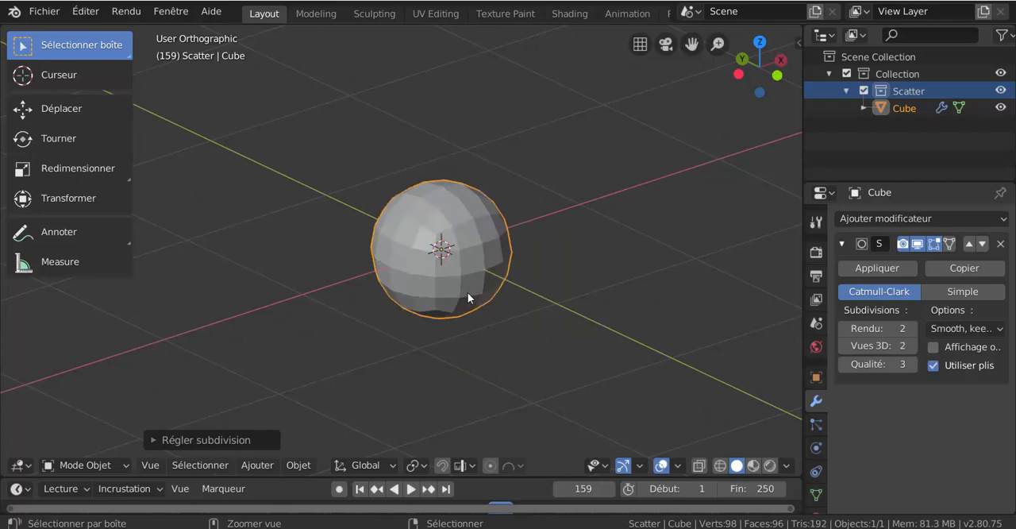
key("ctrl+4")
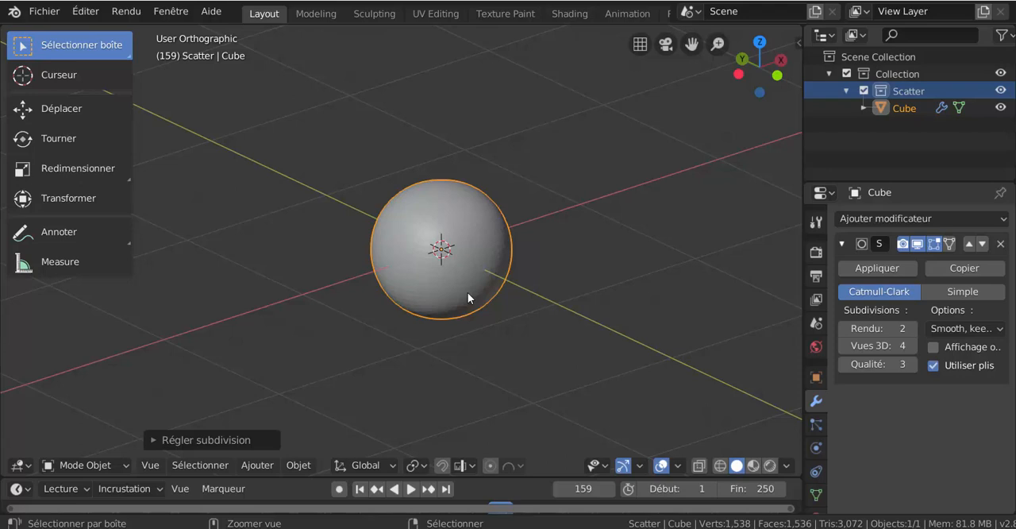
key("ctrl+2")
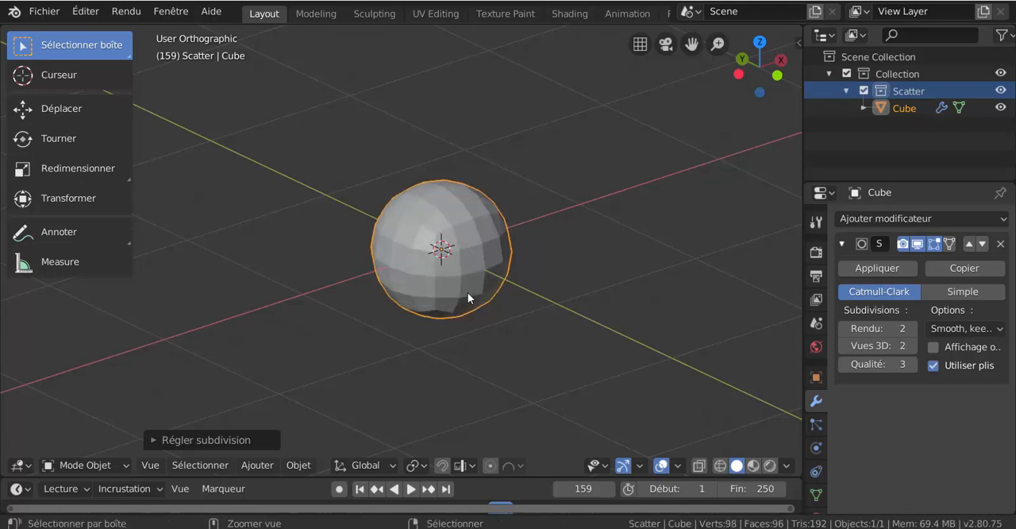
key("ctrl+1")
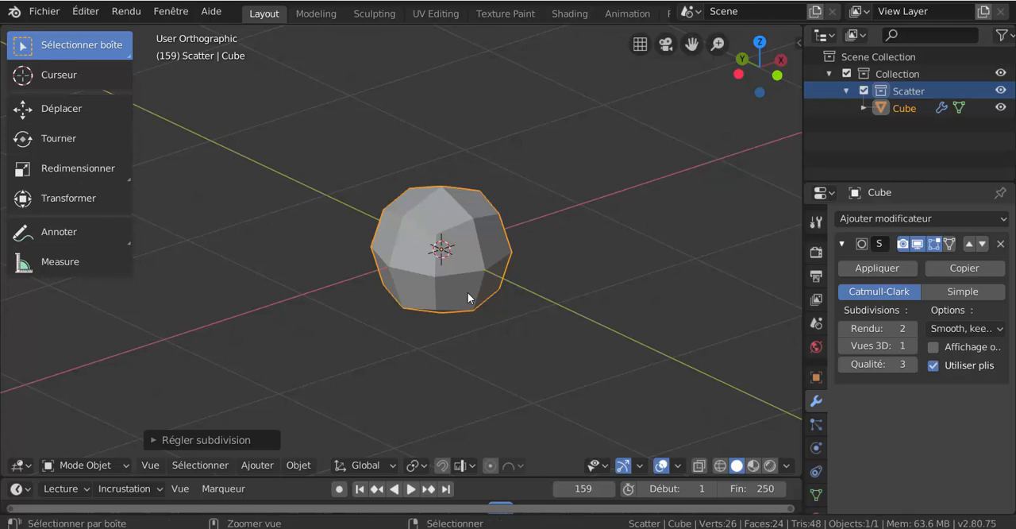
key("ctrl+2")
key("ctrl+4")
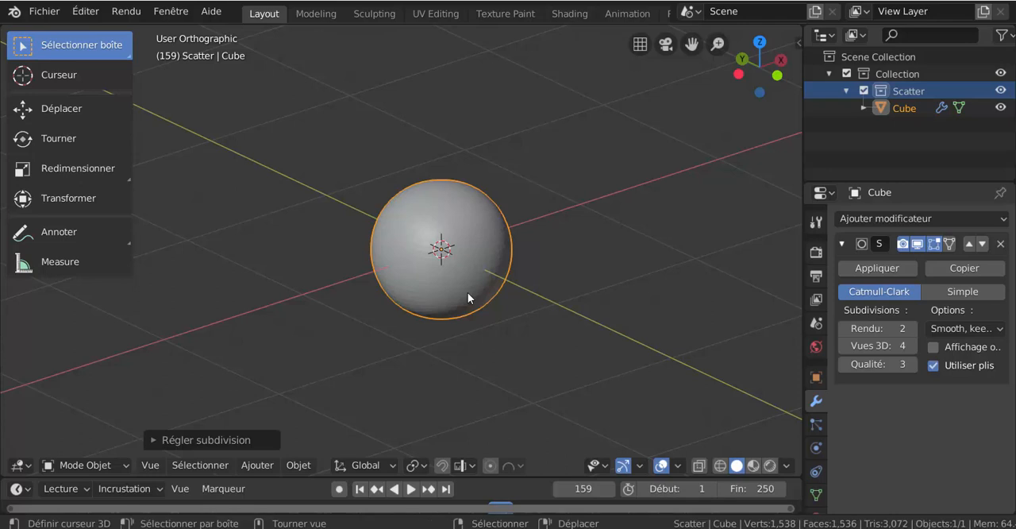
- Set the modifier's quality to 1, then try viewport levels 2 and 3 before reducing it to 1
left_click(844, 364)
left_click(844, 364)
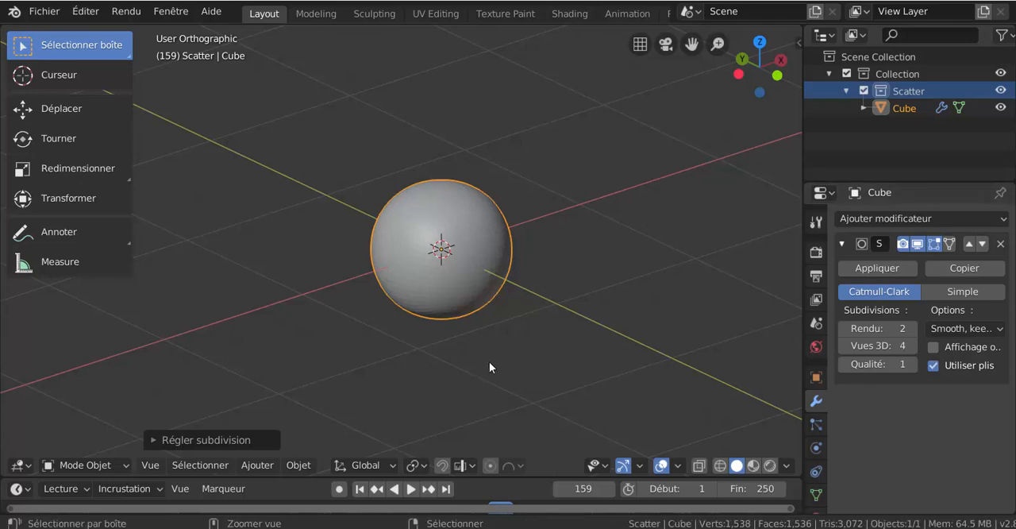
key("ctrl+2")
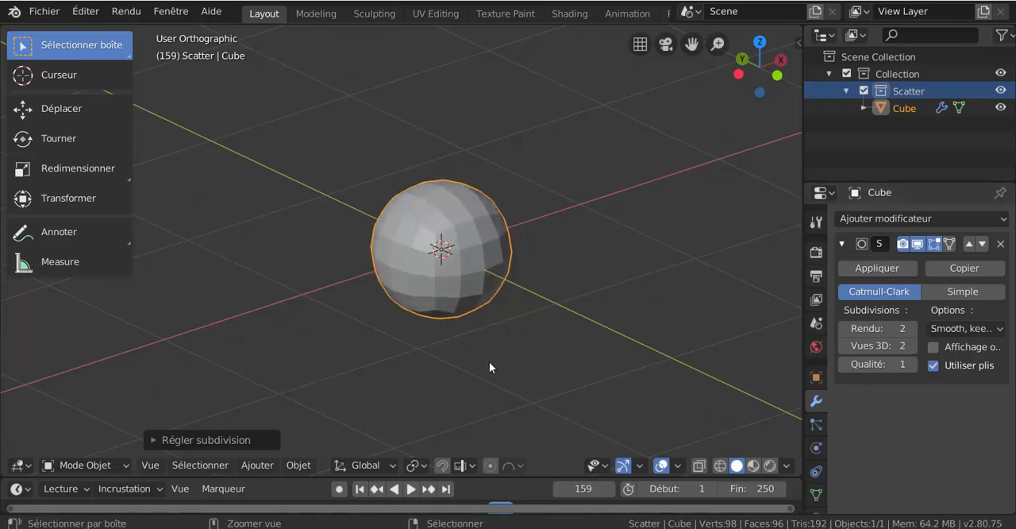
key("ctrl+3")
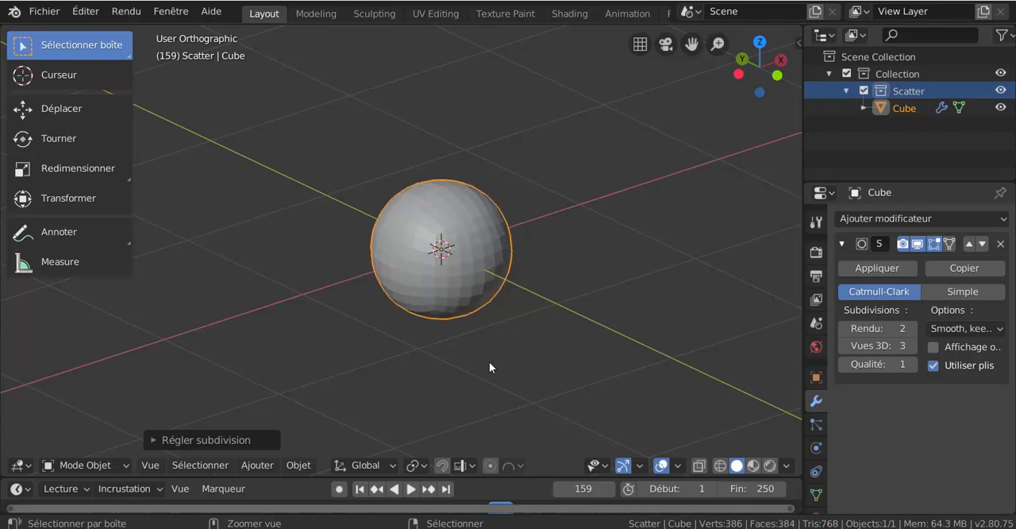
key("ctrl+2")
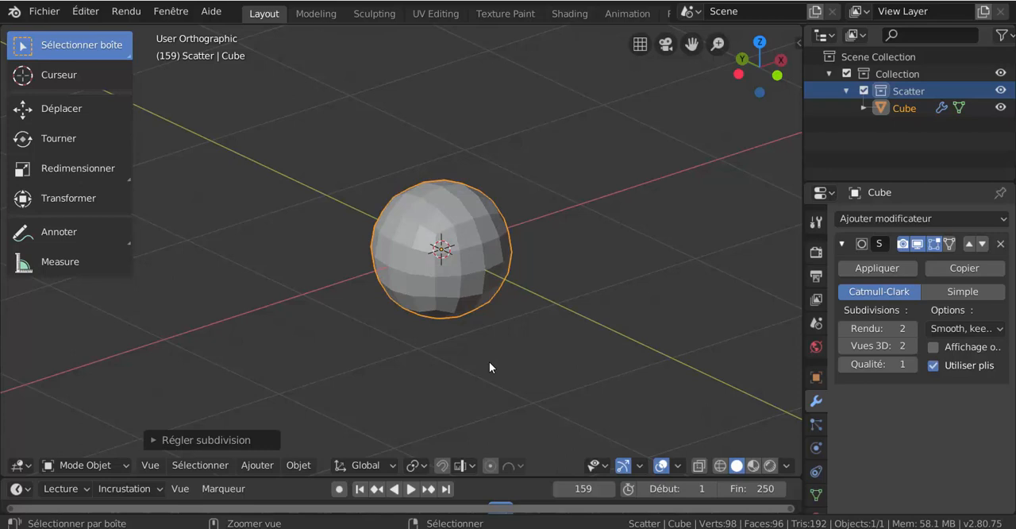
key("ctrl+1")
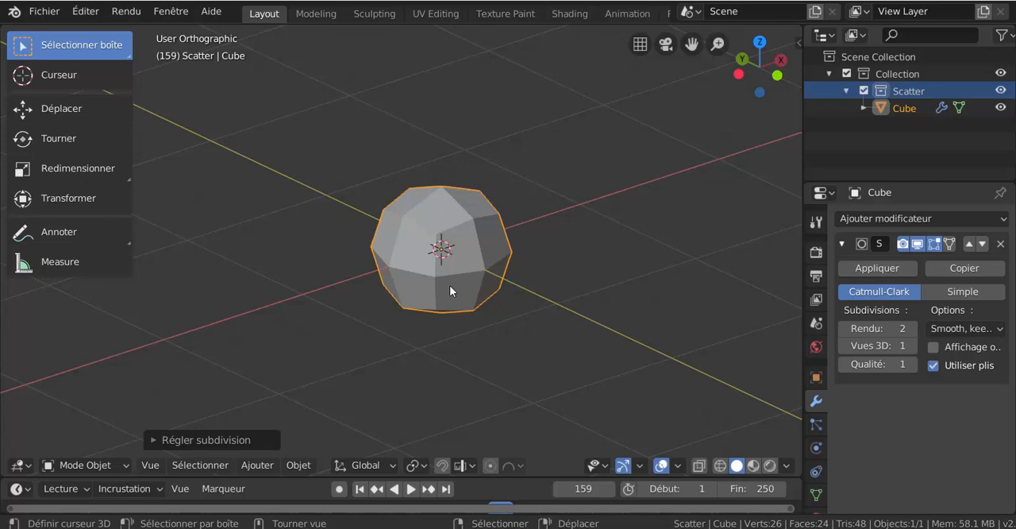
- Switch the cube to Edit Mode and turn off the display of its vertex, split and face normals
key("ctrl+Tab")
left_click(478, 288)
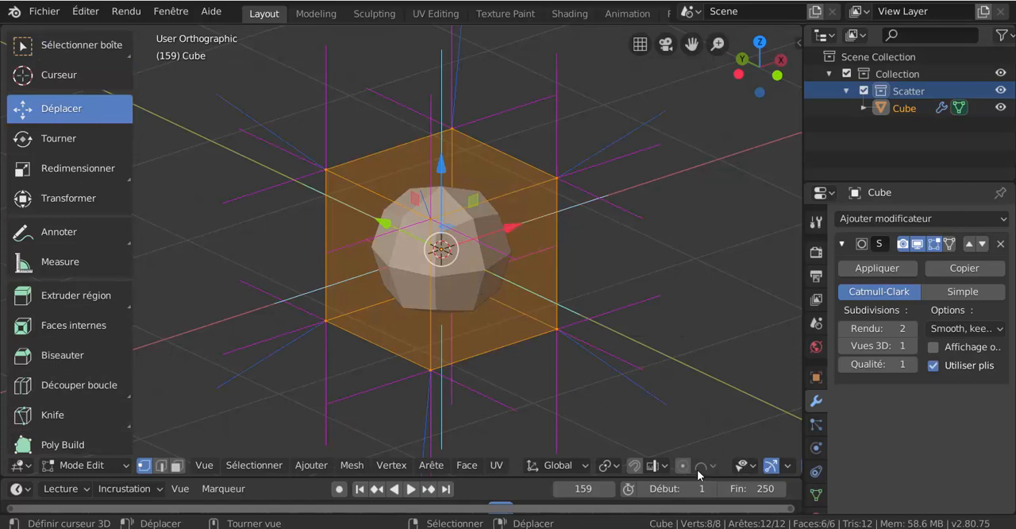
left_click(665, 466)
mouse_move(742, 465)
scroll(626, 399, "down", 6)
scroll(696, 465, "down", 5)
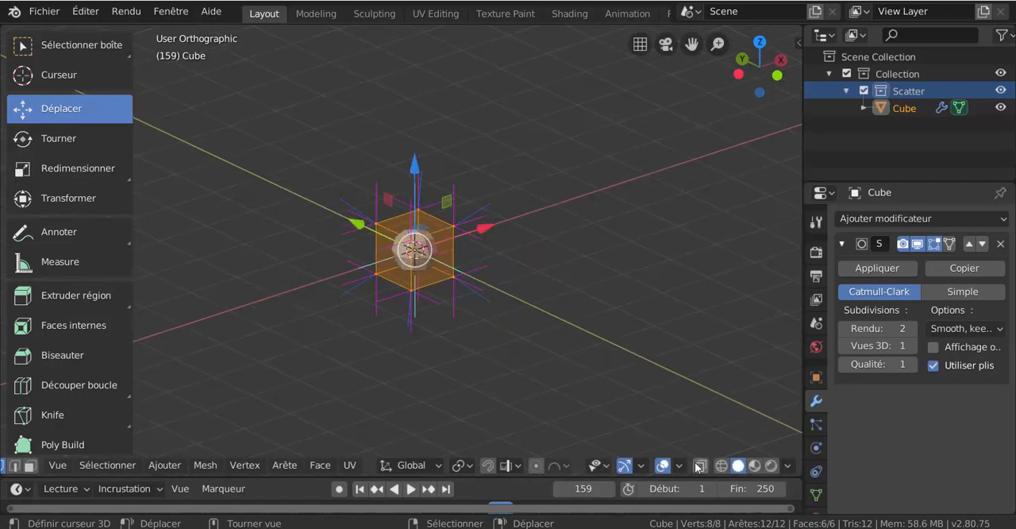
left_click(678, 466)
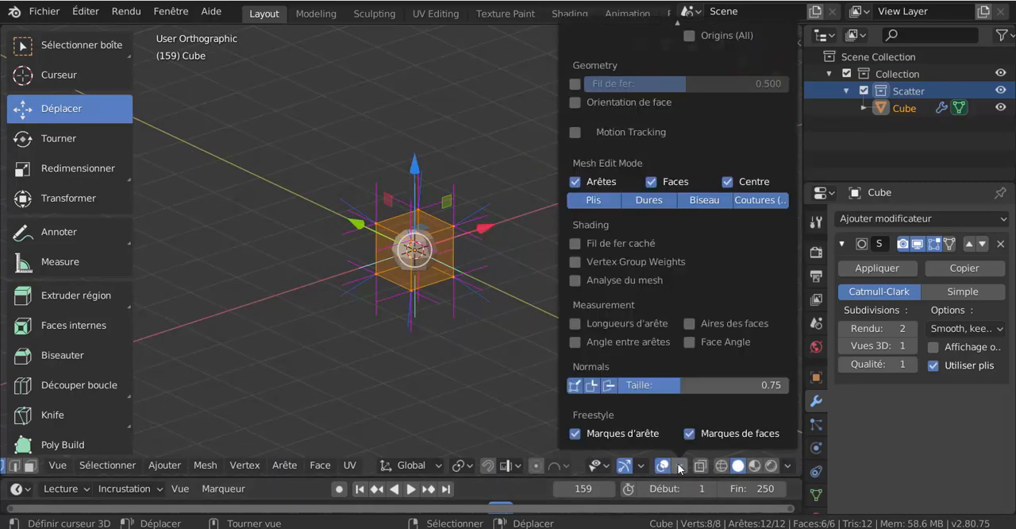
left_click(587, 386)
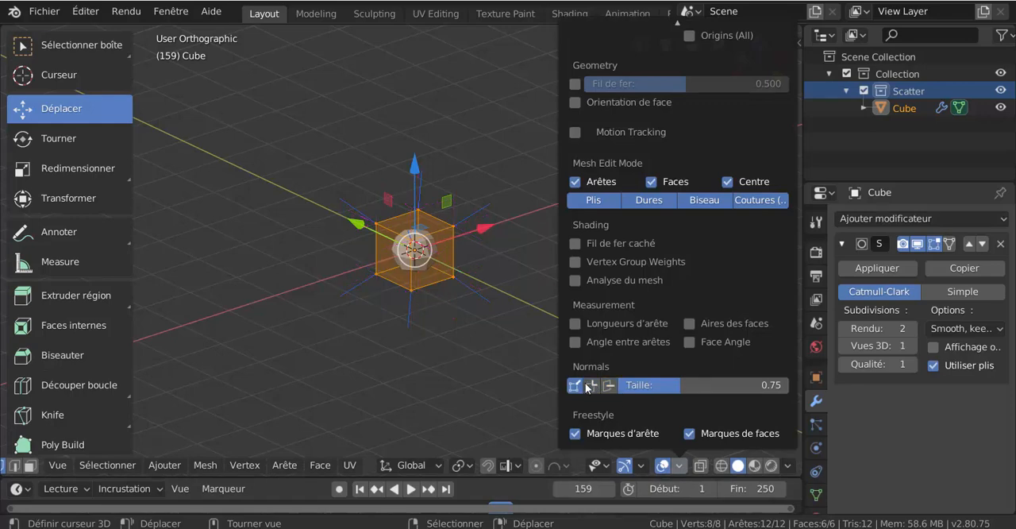
left_click(573, 383)
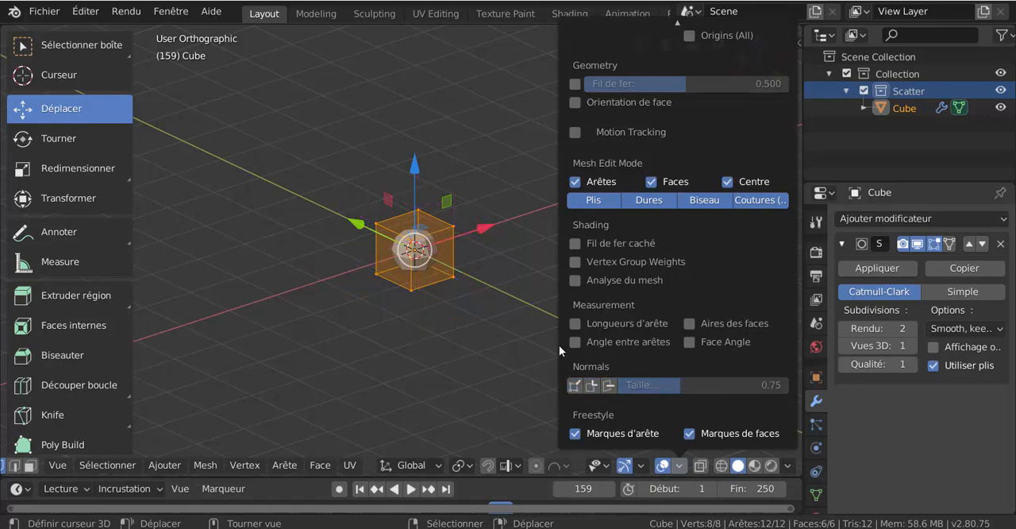
scroll(538, 326, "up", 8)
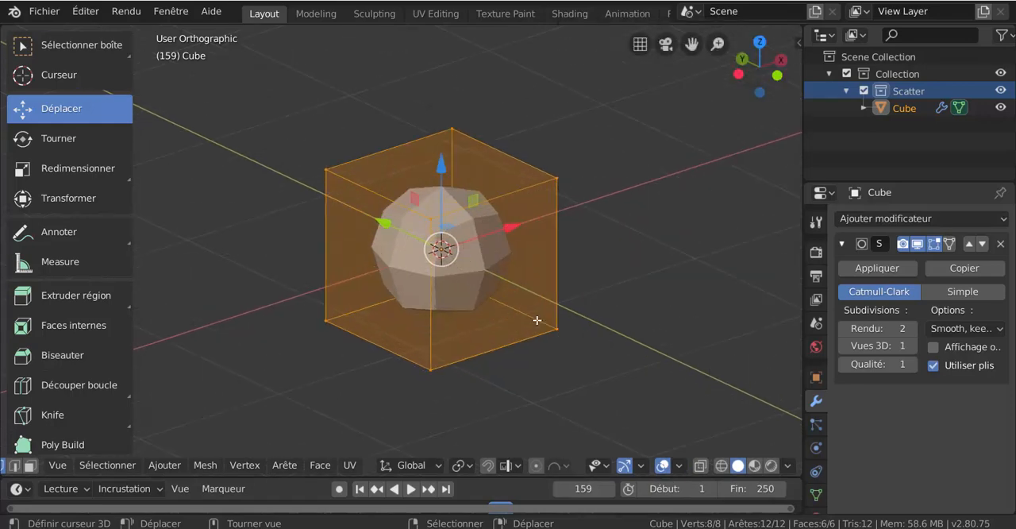
- Switch the mesh selection mode to edges, then to faces
scroll(536, 320, "down", 3)
scroll(189, 466, "left", 2)
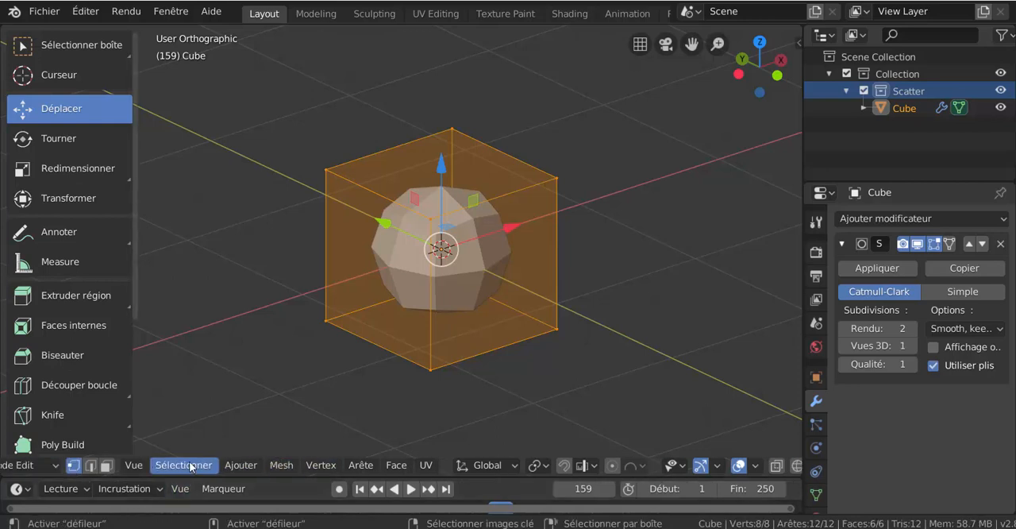
scroll(189, 466, "left", 2)
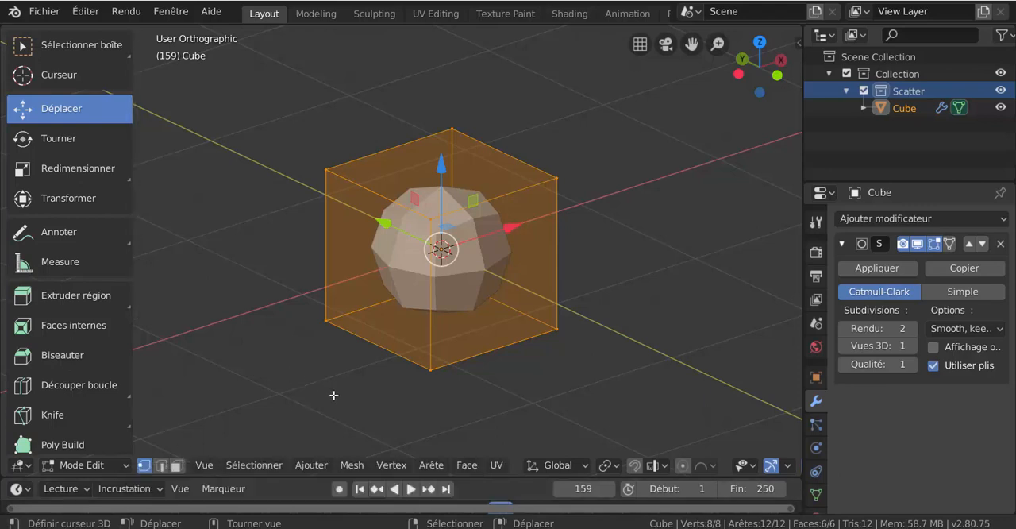
key("2")
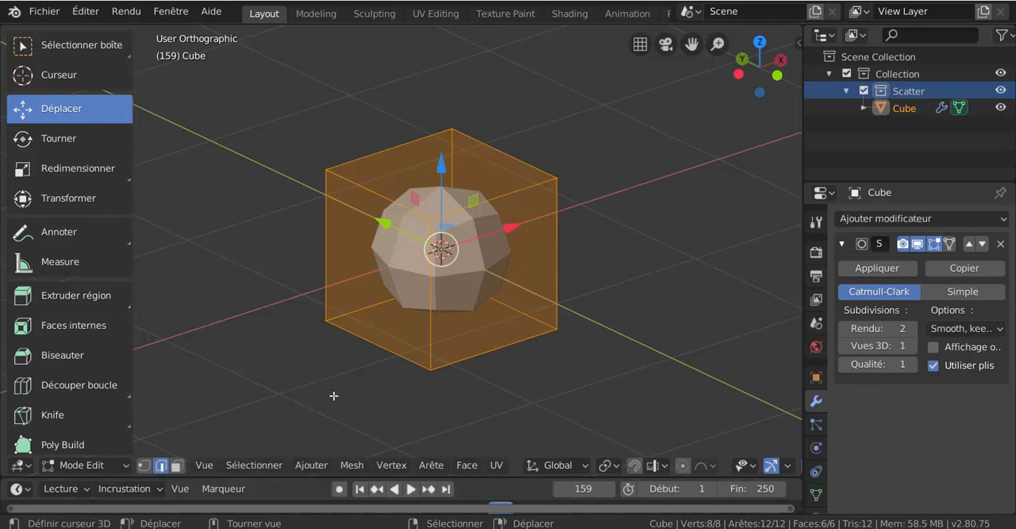
key("3")
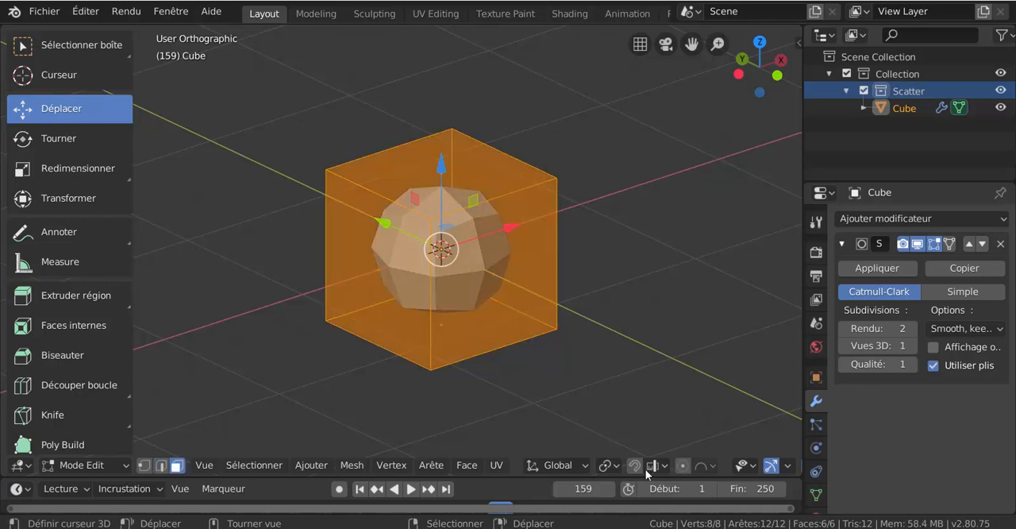
- Review the viewport overlay options for mesh editing and deselect all of the cube's geometry
scroll(644, 468, "down", 3)
scroll(701, 406, "down", 5)
scroll(531, 386, "up", 5)
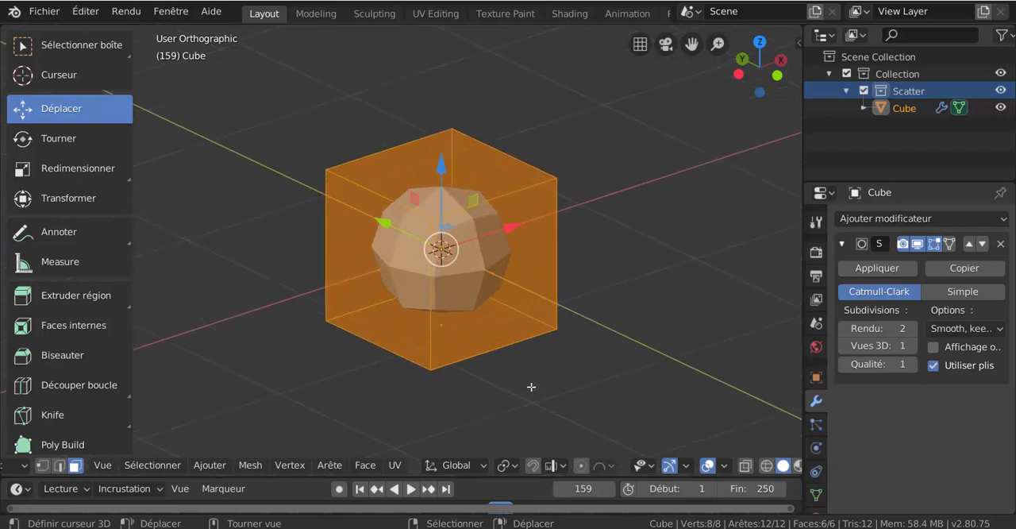
scroll(531, 387, "up", 1)
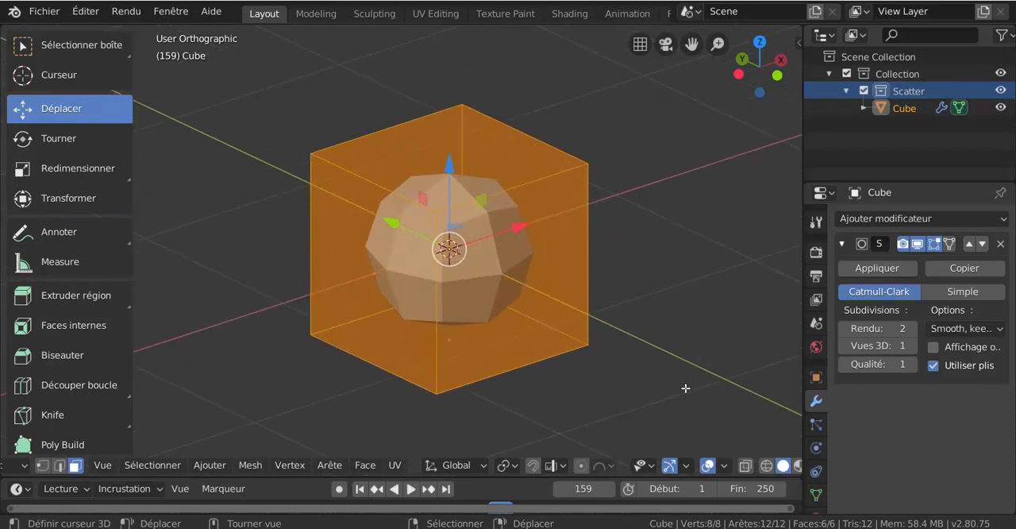
left_click(724, 466)
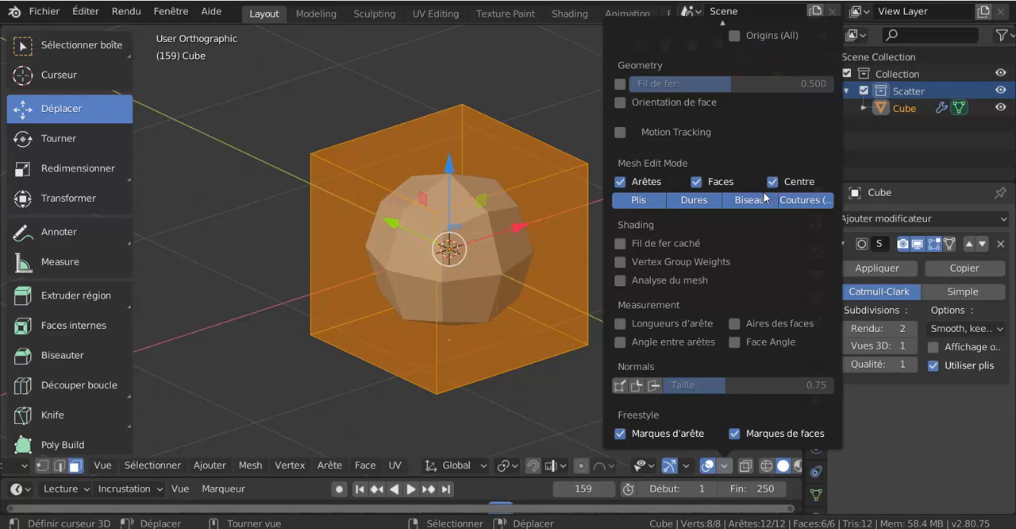
left_click(571, 400)
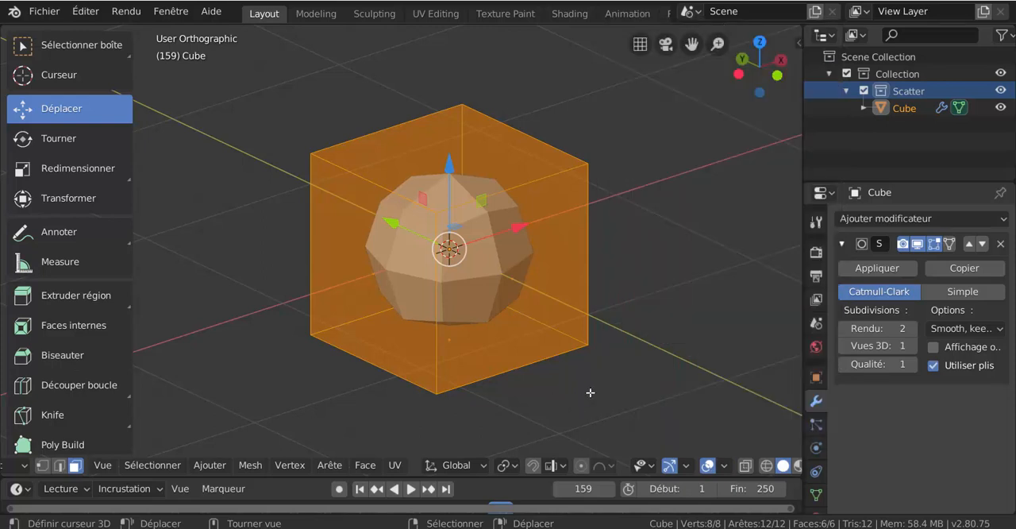
left_click(601, 390)
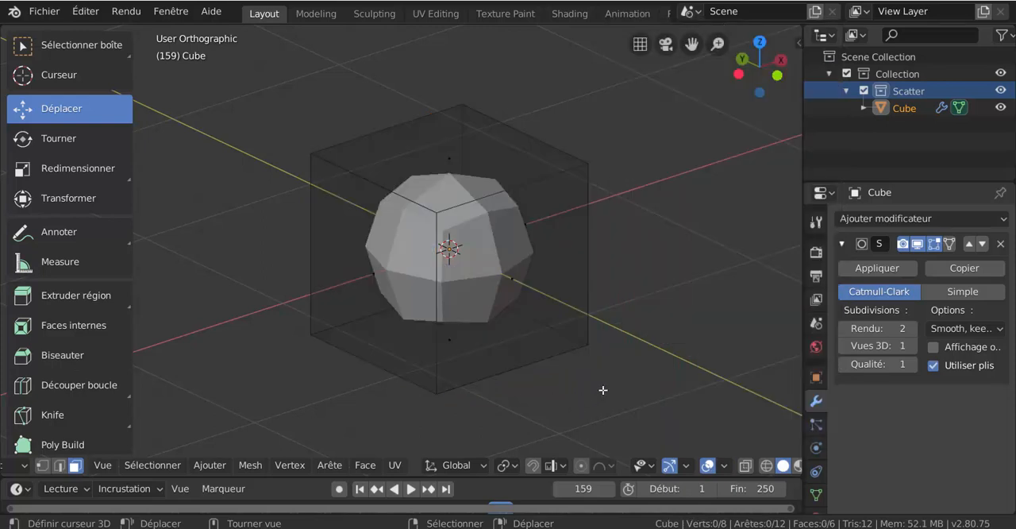
left_click(723, 465)
- Switch to vertex selection and try moving the cube's upper front corner vertex on the positive X side
key("1")
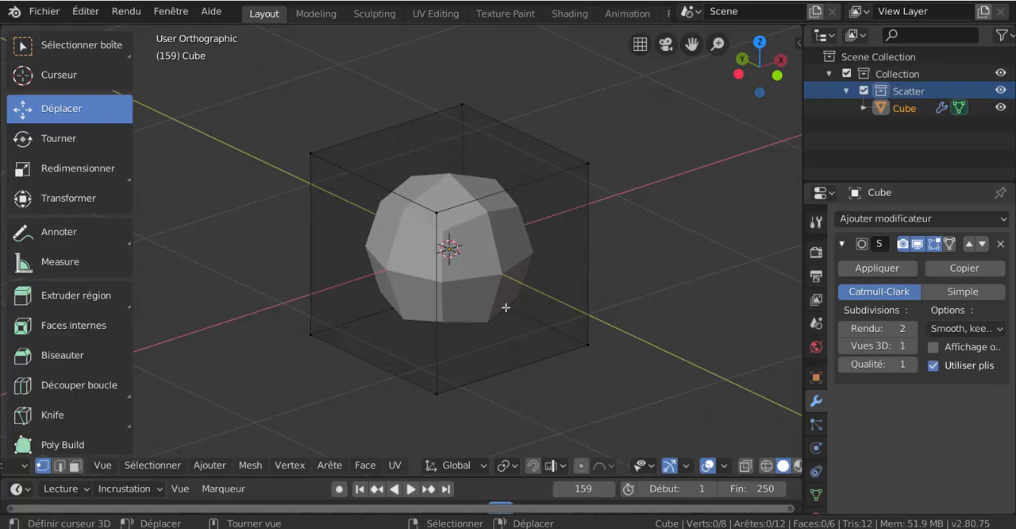
right_click_drag(604, 158, 662, 136)
right_click(642, 170)
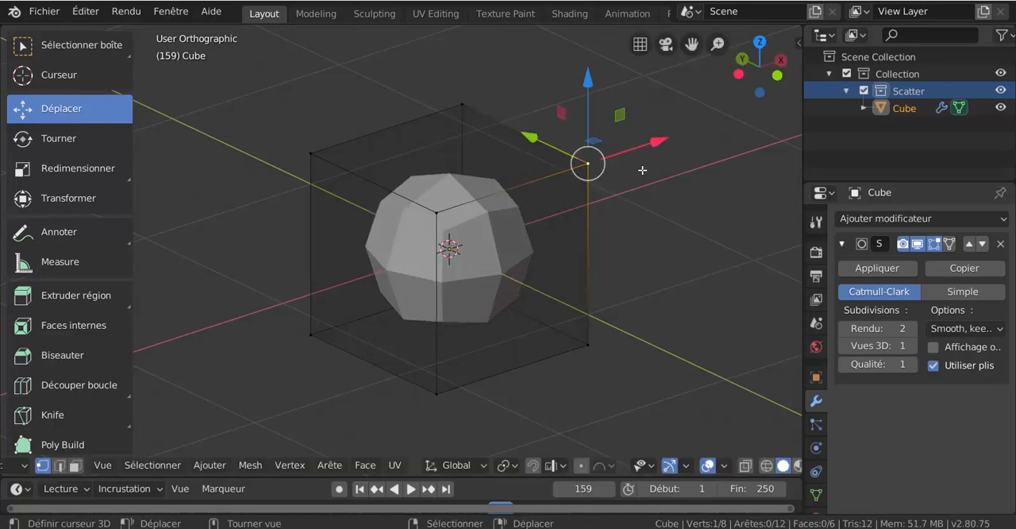
- Switch to edge selection and try moving the front vertical edge on the positive X side about 0.5 m
key("2")
right_click(588, 214)
key("g")
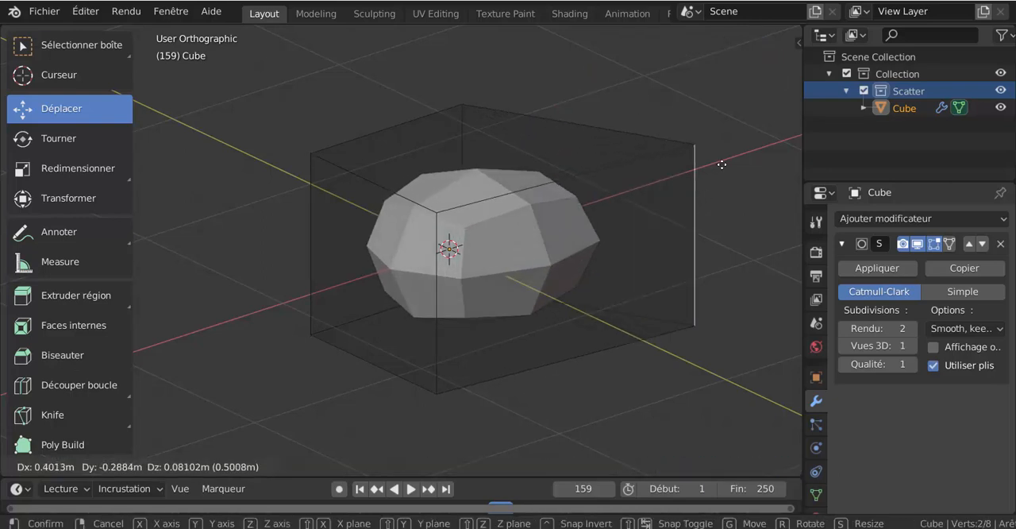
right_click(585, 249)
- Switch to face selection, try moving the cube's front face about 0.75 m, and undo the selection tests
key("3")
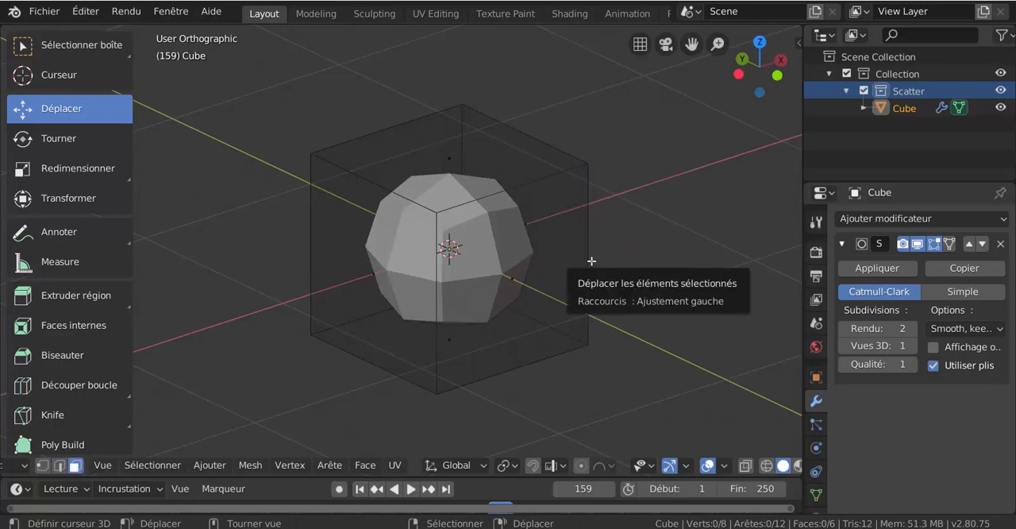
right_click(567, 277)
key("g")
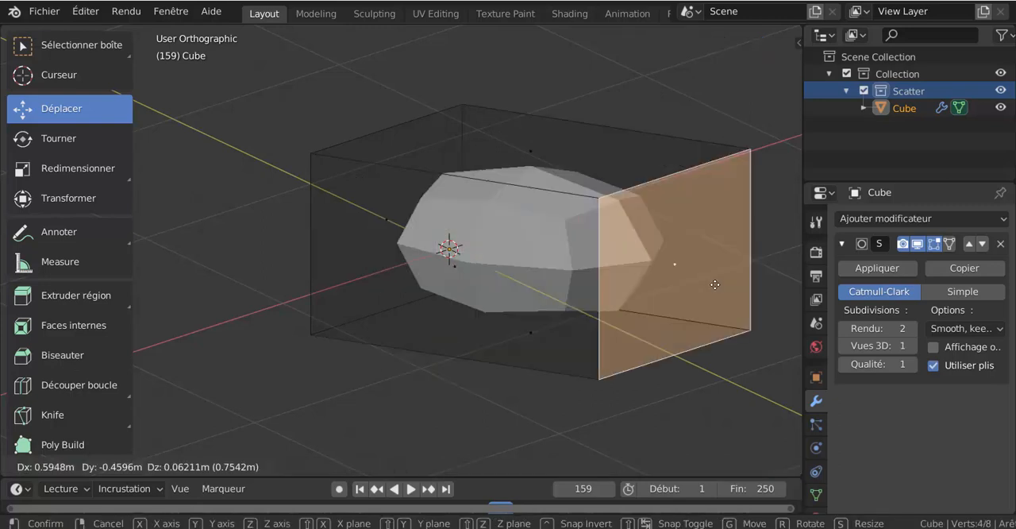
right_click(597, 289)
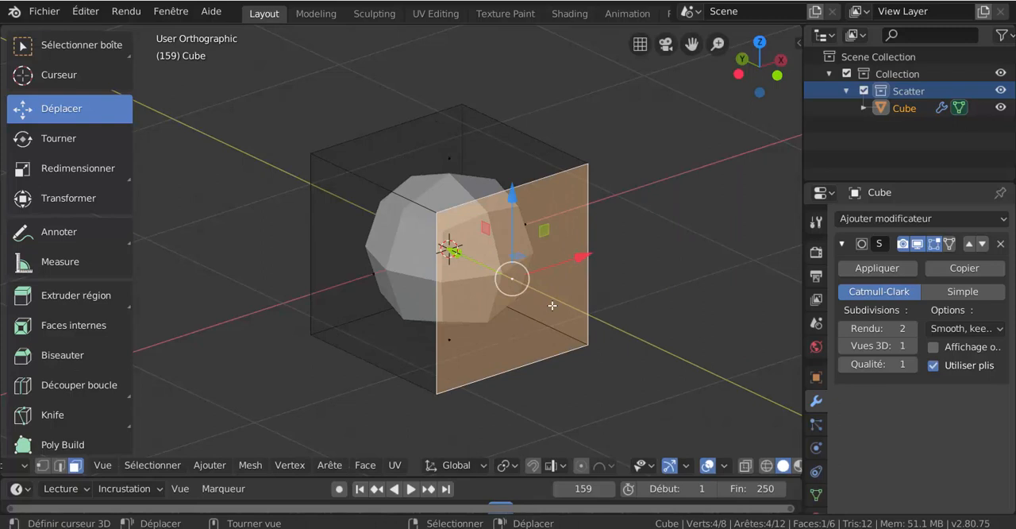
key("ctrl+z")
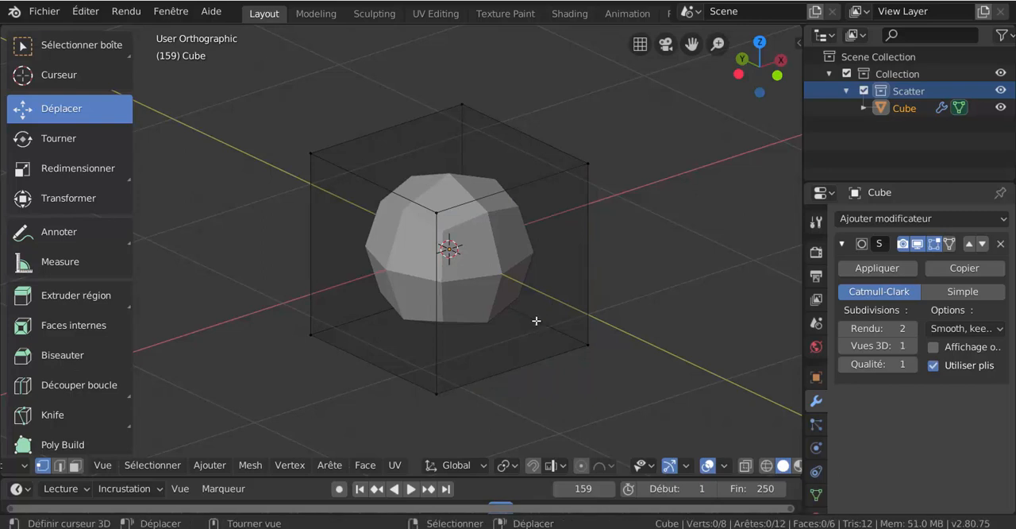
- Return the cube to Object Mode and set its viewport subdivision level to 2
key("ctrl+Tab")
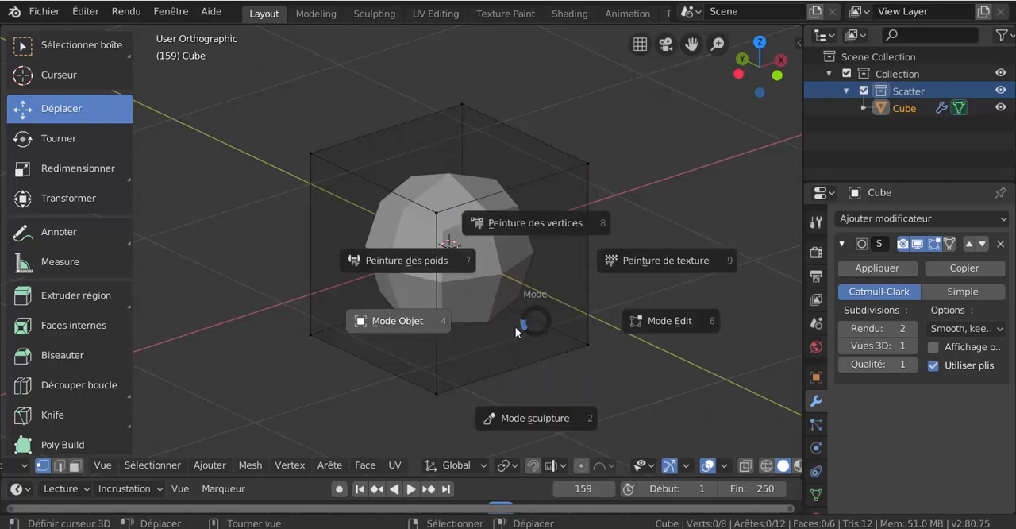
left_click(515, 326)
key("ctrl+2")
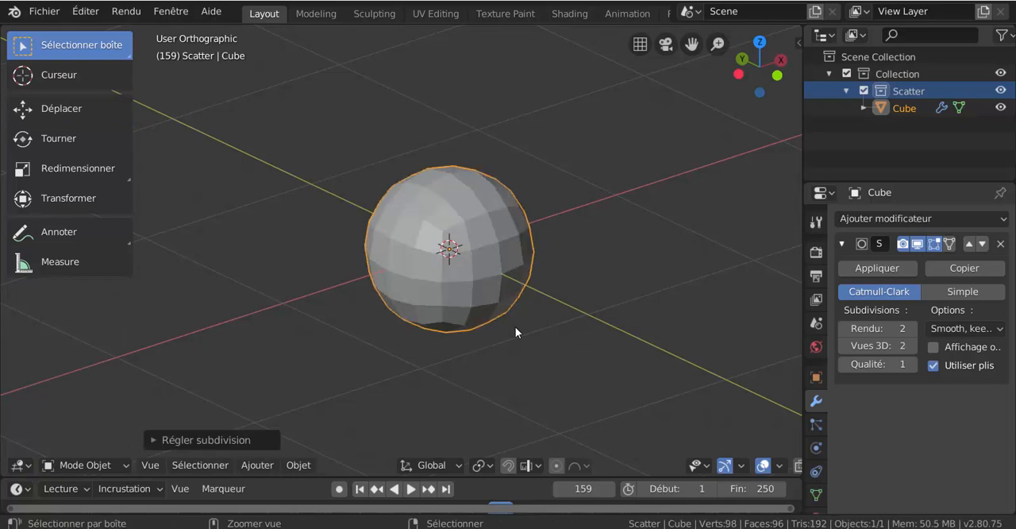
- Set the cube's viewport subdivision level to 3 and switch it to Edit Mode
key("ctrl+3")
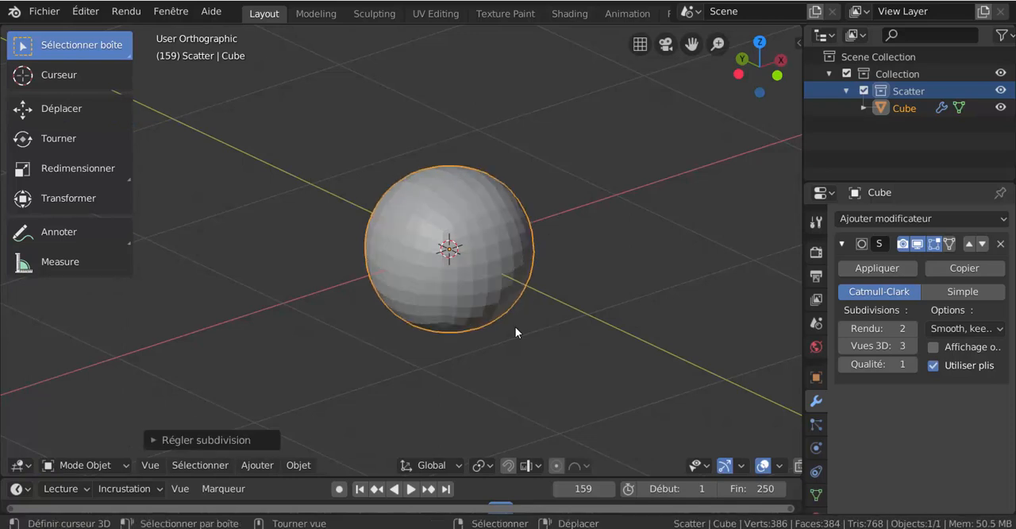
key("ctrl+Tab")
left_click(548, 325)
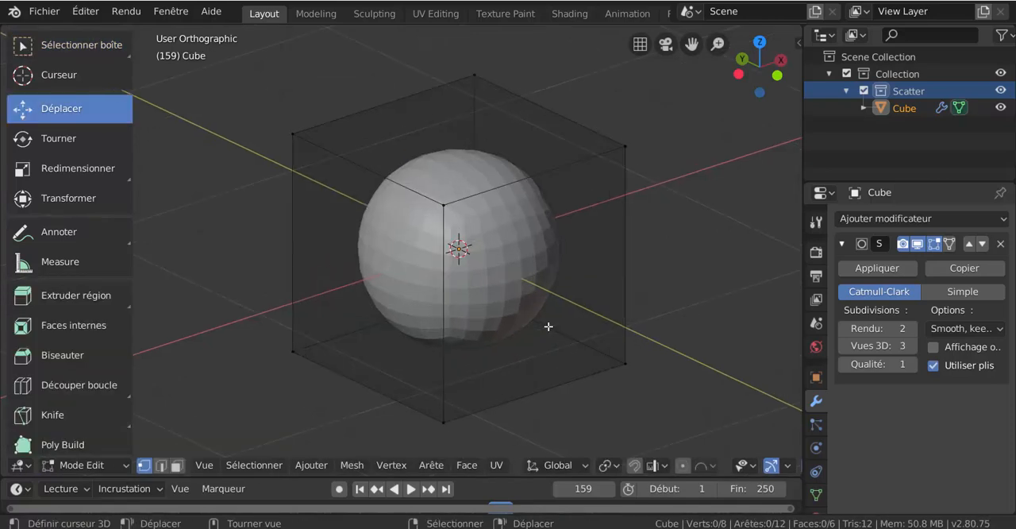
- Select the cube's upper corner vertex on the positive X, negative Y side and try moving it freely
scroll(548, 326, "up", 1)
right_click(673, 134)
key("g")
right_click(644, 233)
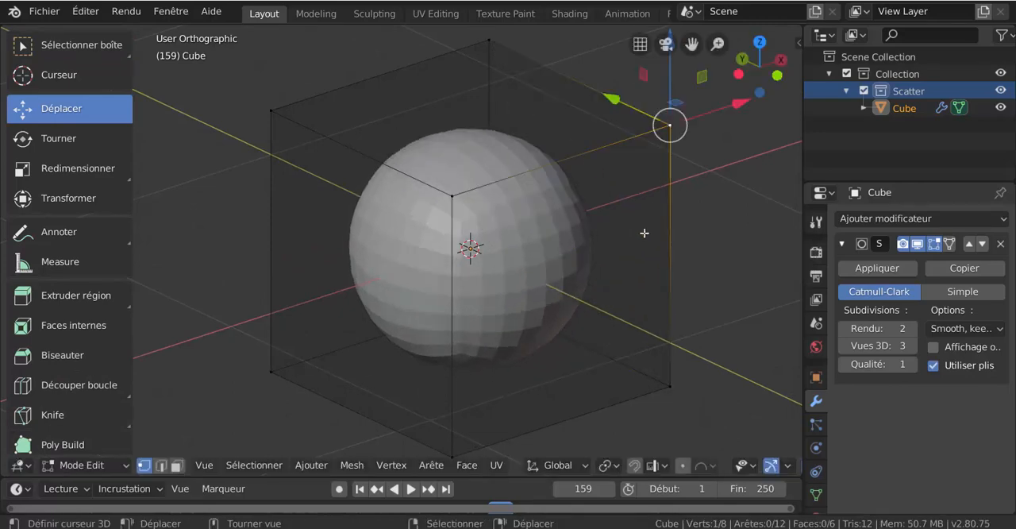
- Select the cube's lower corner vertex on the positive X, negative Y side and try moving it freely and along X
scroll(644, 233, "down", 3)
right_click(556, 327)
key("g")
right_click(570, 359)
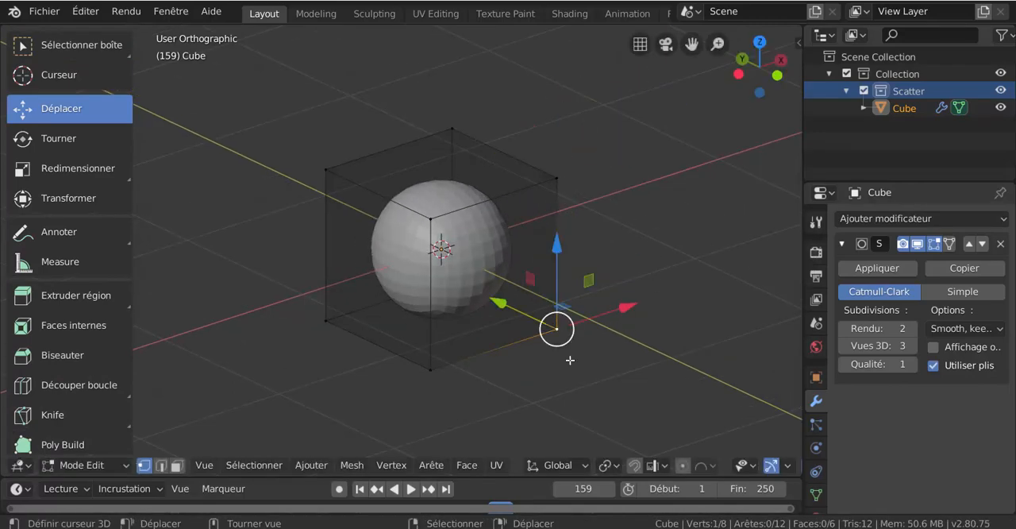
middle_click_drag(570, 360, 569, 392)
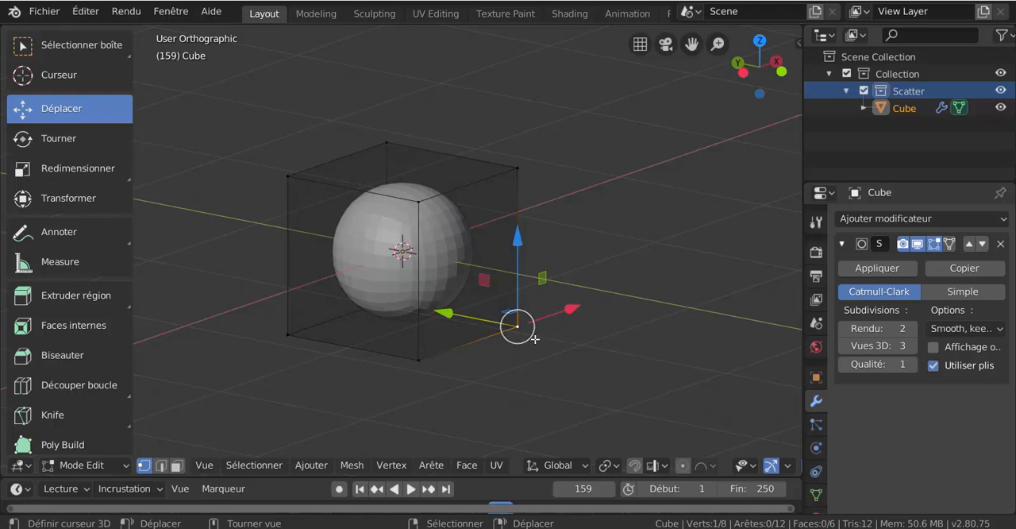
mouse_move(526, 340)
left_mouse_down()
mouse_move(665, 315)
mouse_move(555, 312)
mouse_move(623, 301)
mouse_move(664, 279)
mouse_move(576, 336)
mouse_move(646, 299)
mouse_move(556, 364)
mouse_move(543, 353)
mouse_move(519, 358)
mouse_move(530, 357)
left_mouse_up()
right_click(556, 312)
key("x")
mouse_move(536, 353)
middle_mouse_down()
mouse_move(579, 397)
mouse_move(527, 368)
mouse_move(535, 354)
middle_mouse_up()
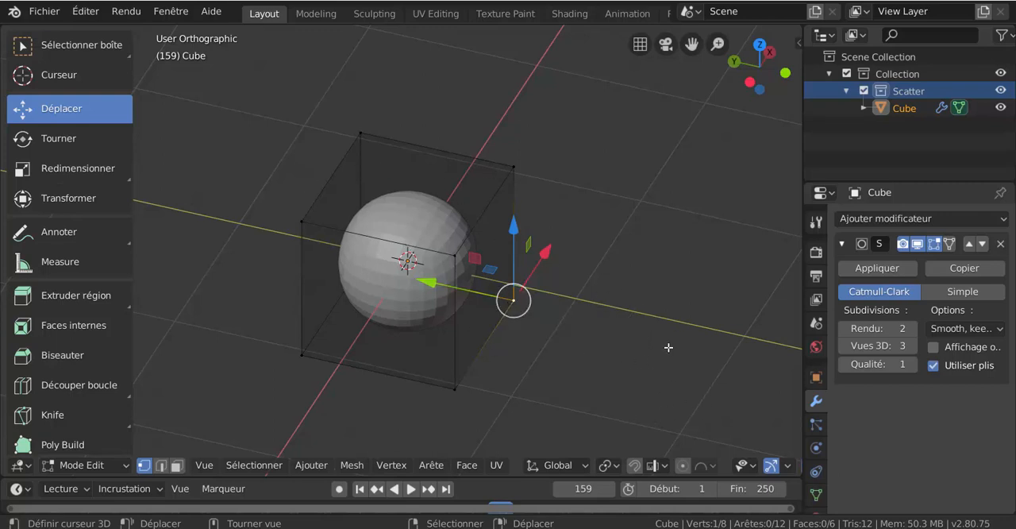
- Display the vertex, split and face normals in the viewport overlays and reduce their size
left_click(664, 464)
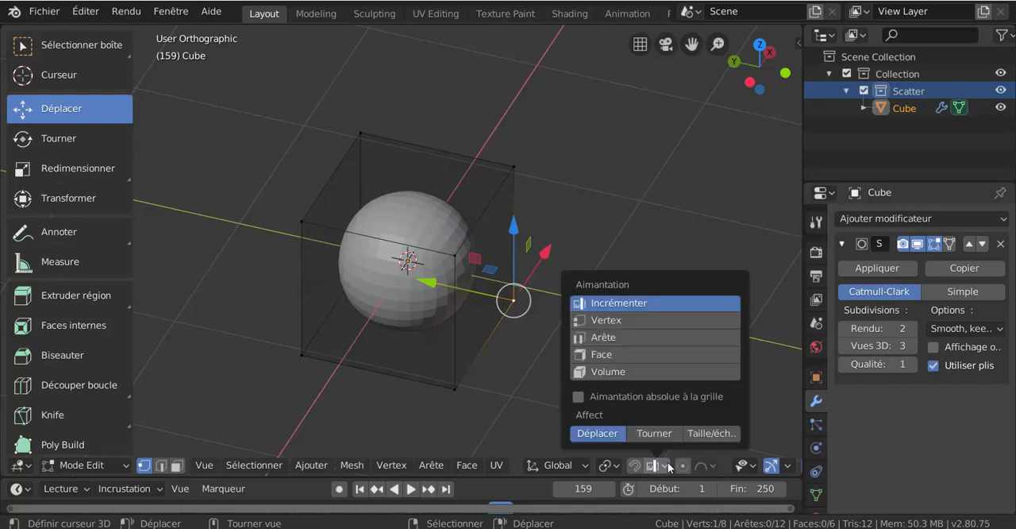
mouse_move(699, 463)
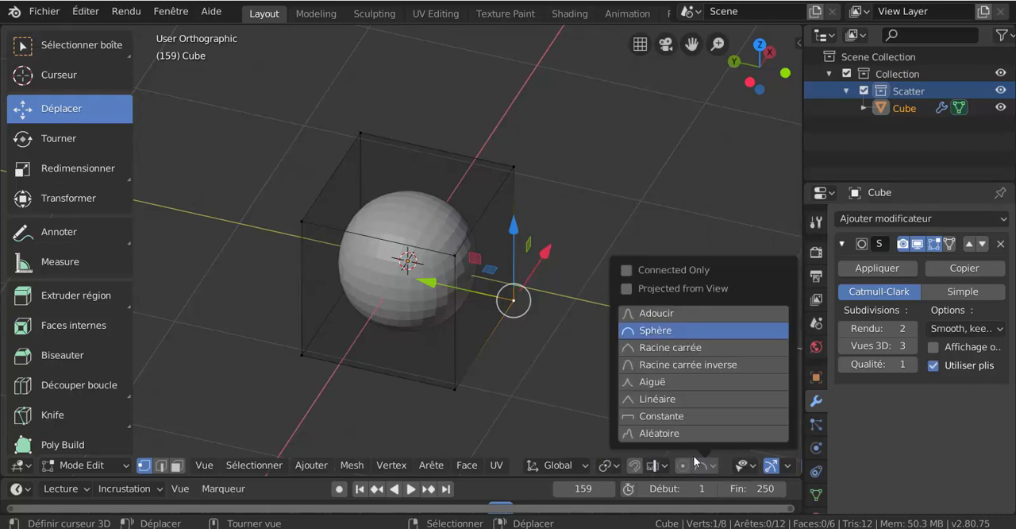
scroll(724, 464, "down", 5)
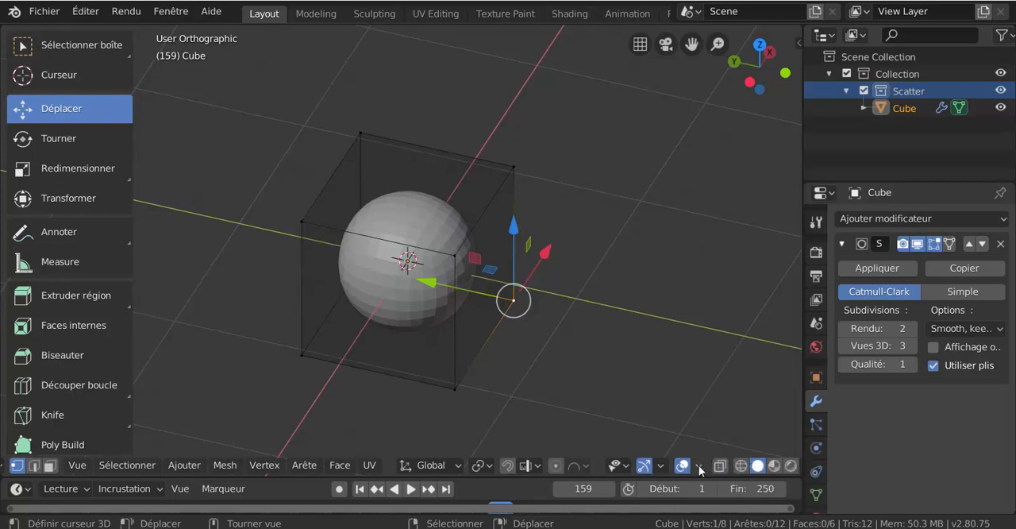
left_click(700, 465)
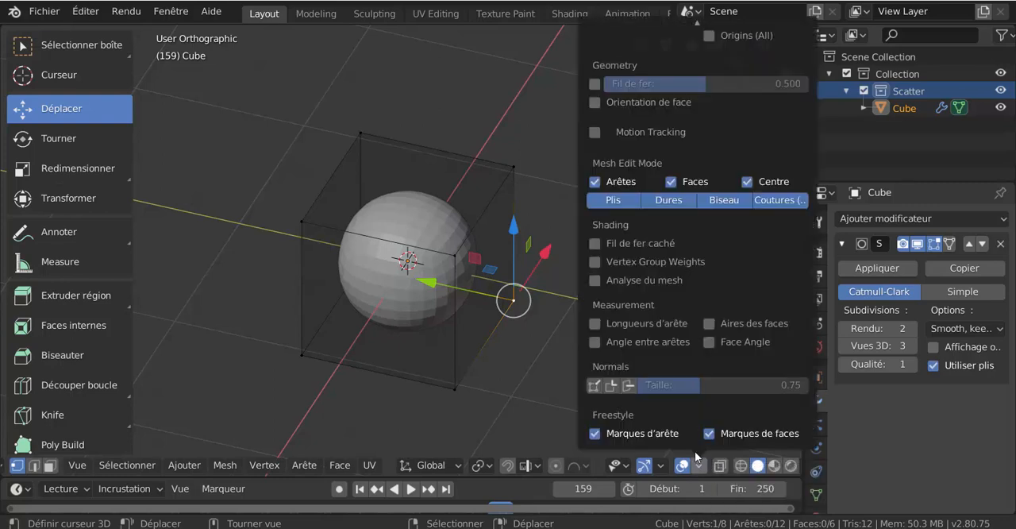
left_click(594, 386)
left_click(610, 386)
left_click(629, 386)
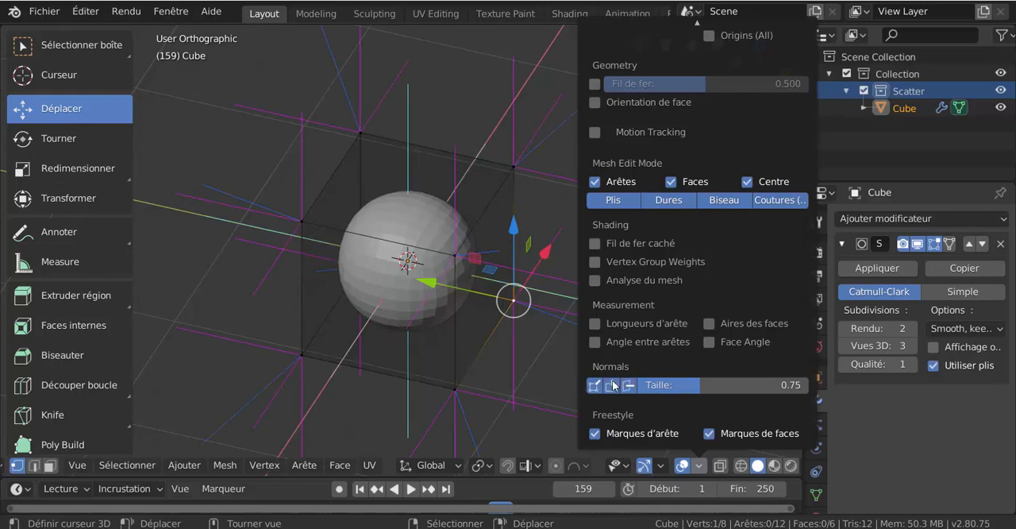
mouse_move(680, 389)
left_mouse_down()
mouse_move(741, 389)
mouse_move(664, 386)
left_mouse_up()
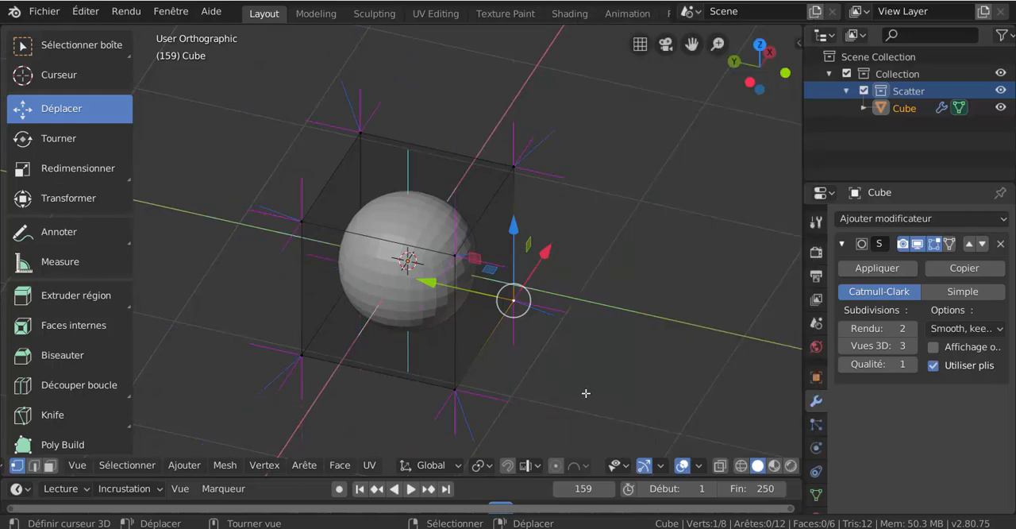
- Change the transform orientation to Normal for the selected lower corner vertex
middle_click_drag(578, 395, 563, 385)
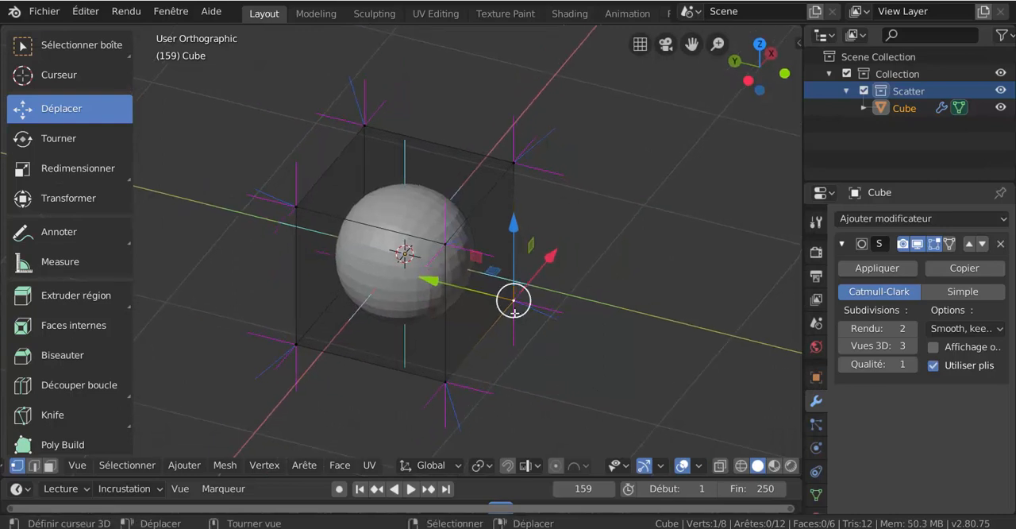
left_click_drag(519, 301, 540, 353)
middle_click_drag(532, 355, 544, 356)
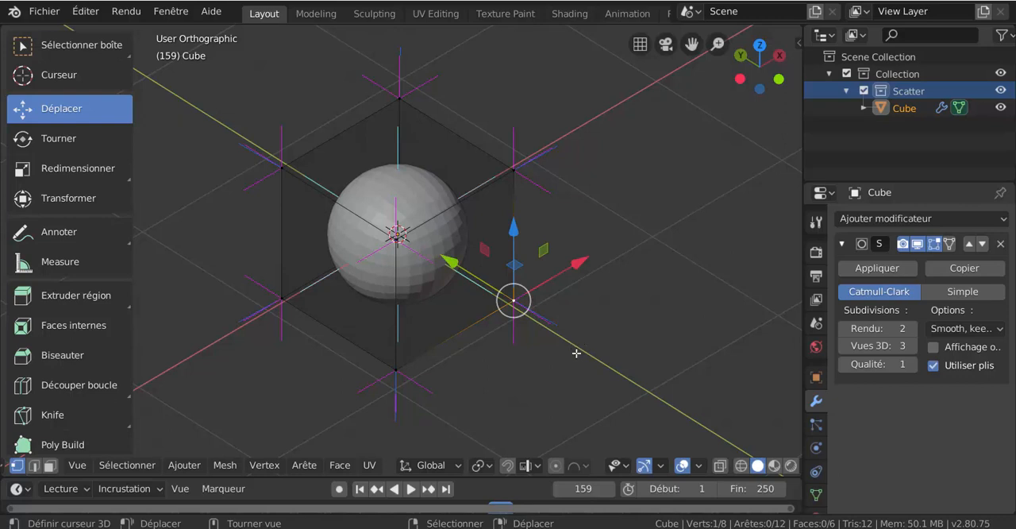
key("comma")
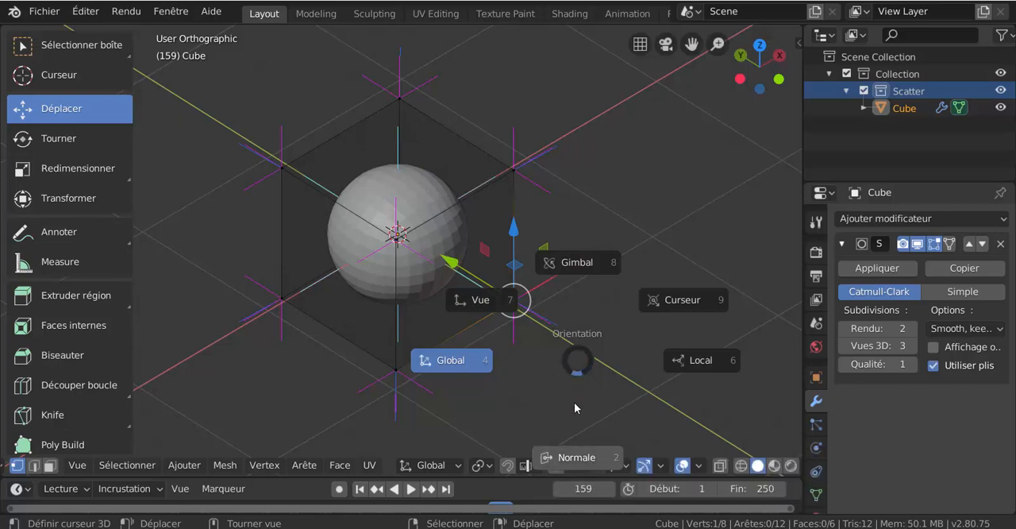
left_click(575, 363)
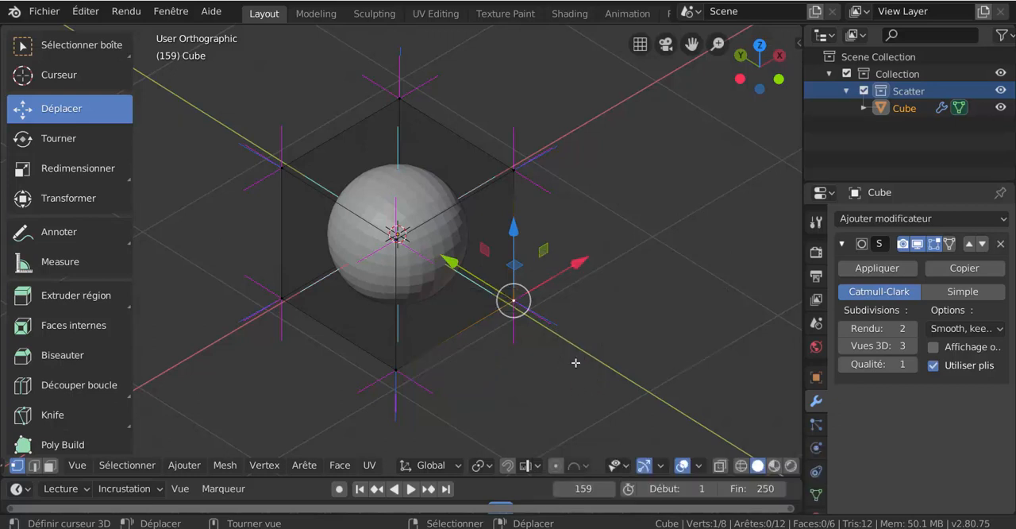
key("comma")
left_click(639, 271)
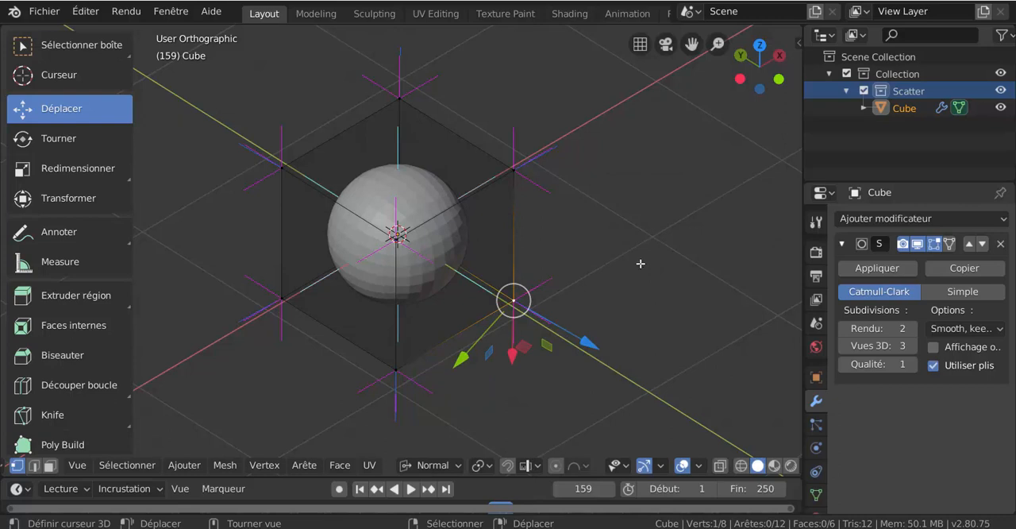
- Alternate the transform orientation between Global and Normal to compare the vertex's gizmo axes, finishing on Normal
key("comma")
left_click(608, 265)
key("comma")
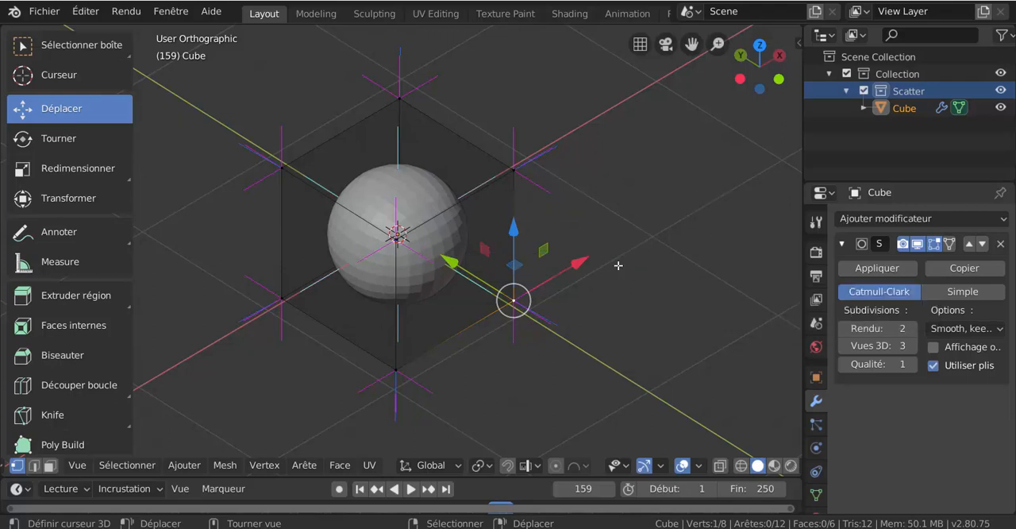
left_click(638, 271)
key("comma")
left_click(630, 264)
key("comma")
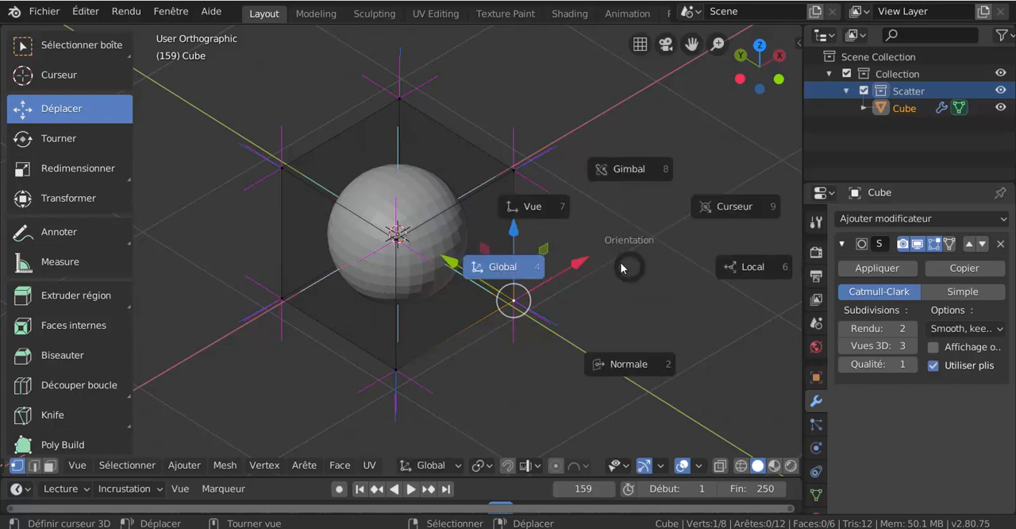
left_click(617, 266)
key("comma")
left_click(632, 278)
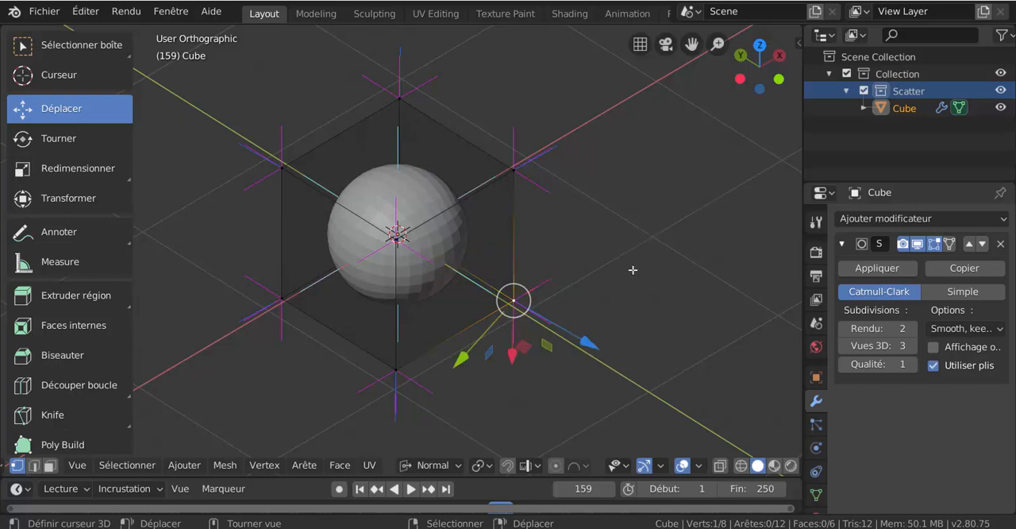
key("comma")
left_click(616, 268)
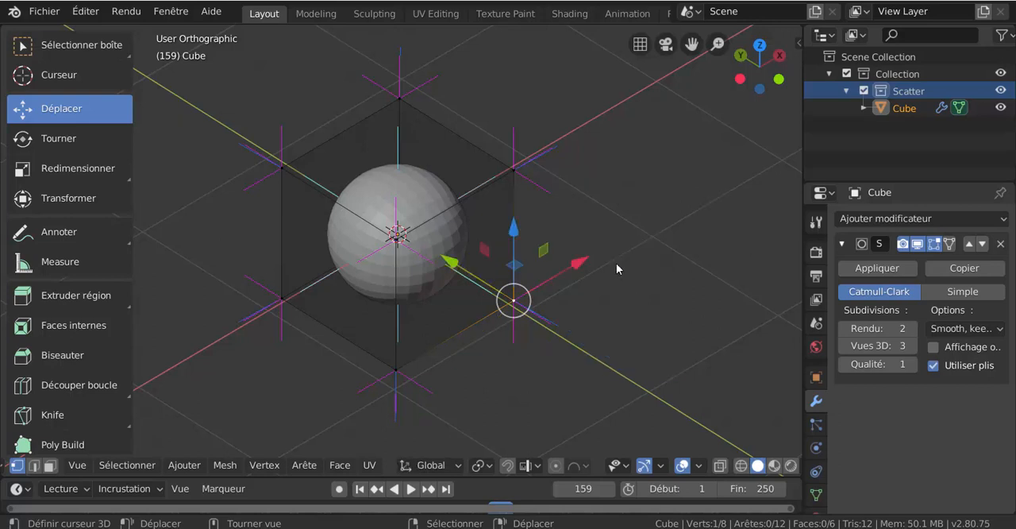
key("comma")
left_click(619, 281)
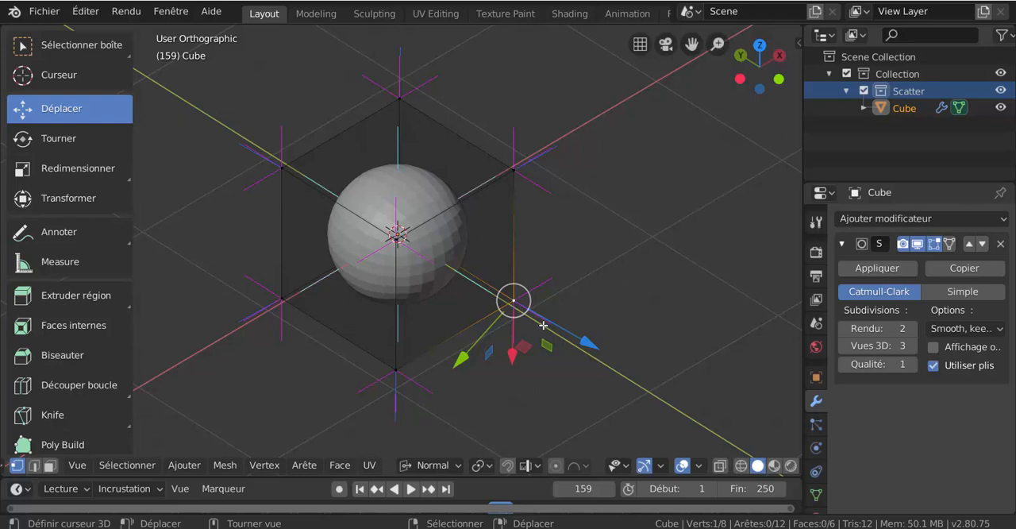
- Select the upper corner vertex on the positive X, negative Y side and try moving it along its normal Z axis
middle_click_drag(575, 270, 564, 297)
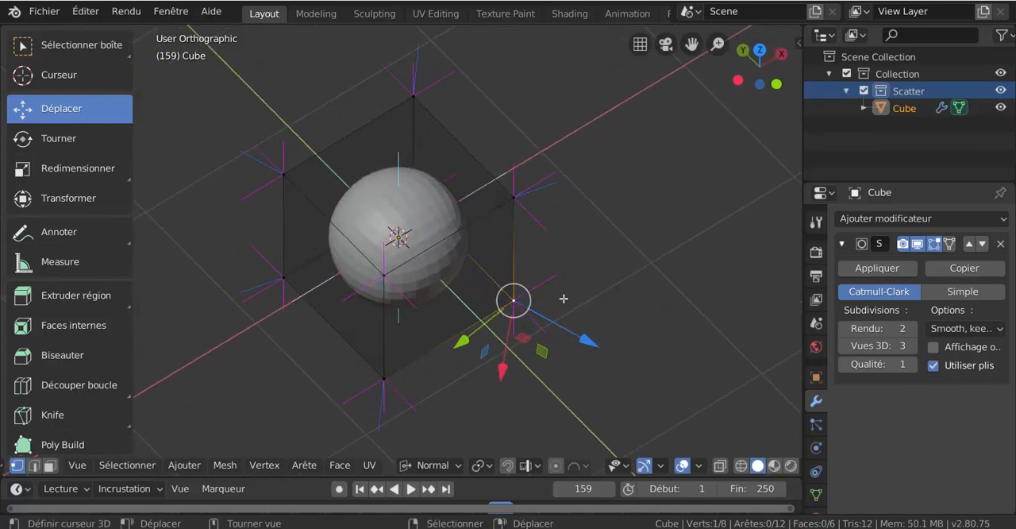
left_click(515, 203)
left_click_drag(514, 201, 567, 206)
key("z")
key("z")
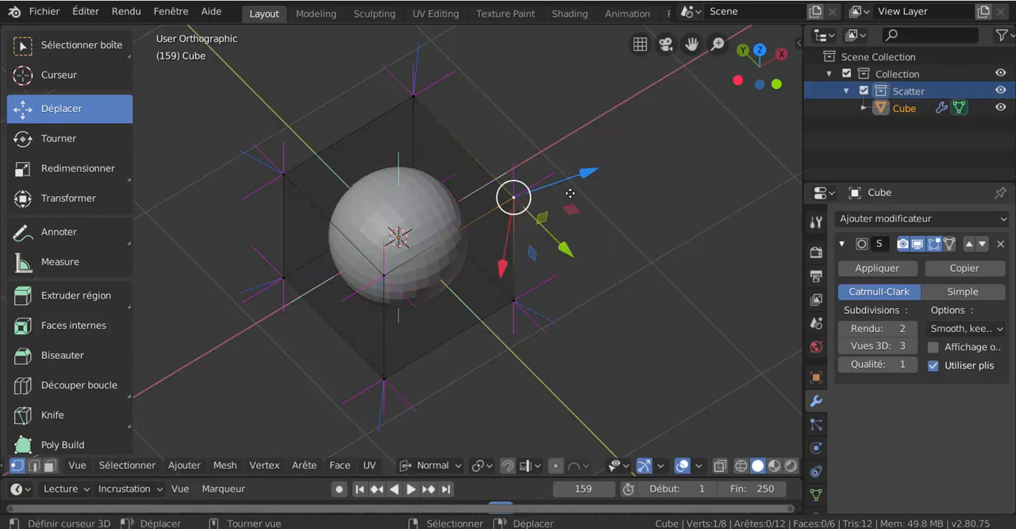
left_click_drag(513, 198, 424, 334)
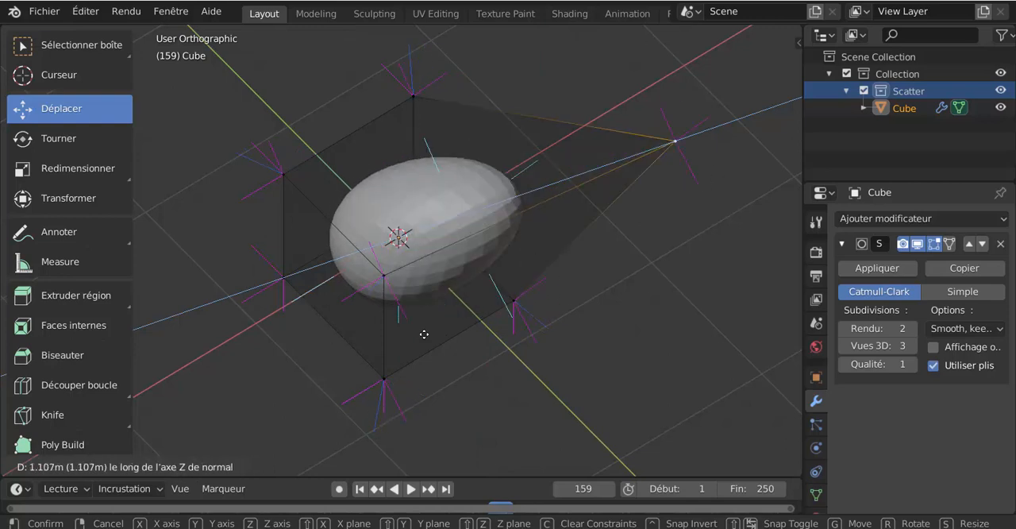
right_click(602, 286)
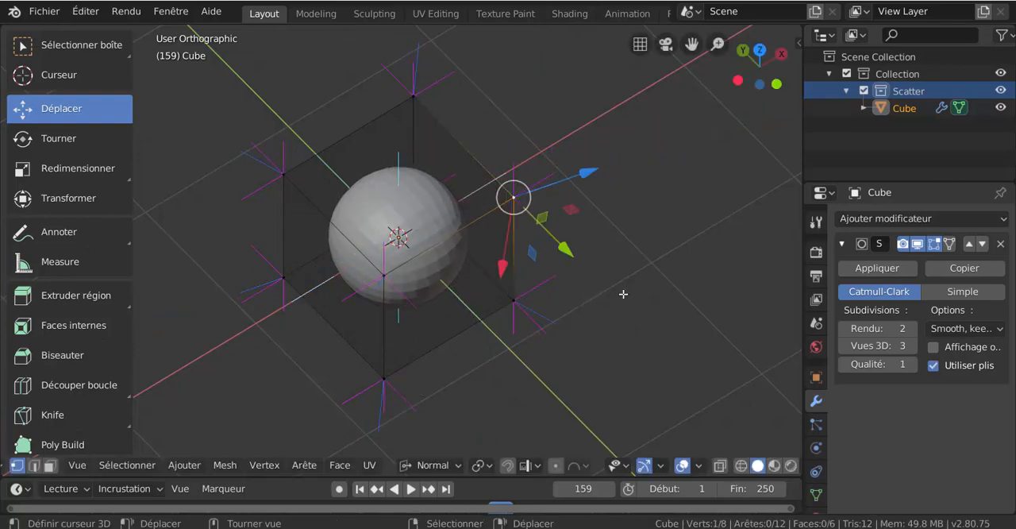
- From the top view, select the corner vertex on the positive X and Y sides and try moving it along its normal axes
key("grave")
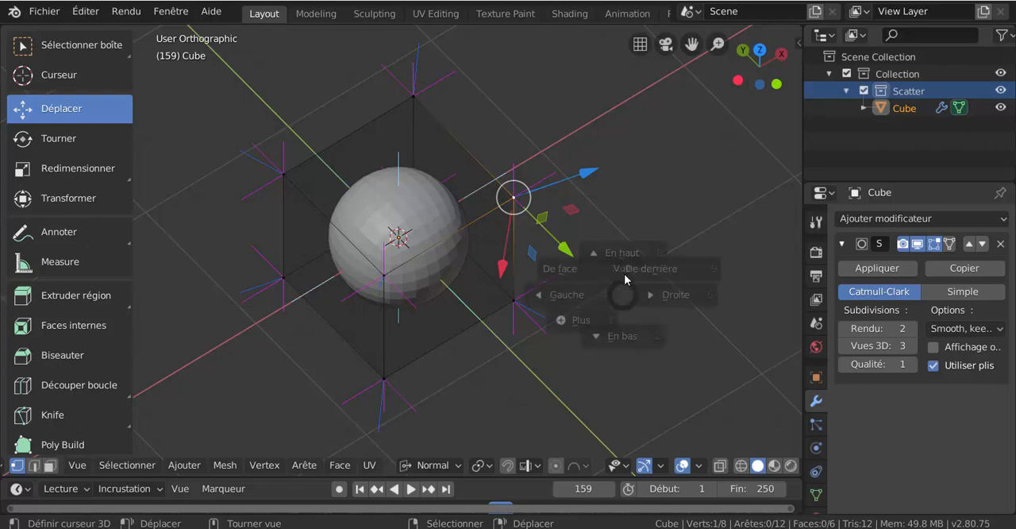
left_click(625, 280)
middle_click_drag(631, 271, 633, 387, "shift")
left_click(514, 151)
left_click_drag(516, 151, 613, 232)
key("y")
key("y")
key("x")
key("x")
middle_click_drag(614, 233, 512, 152)
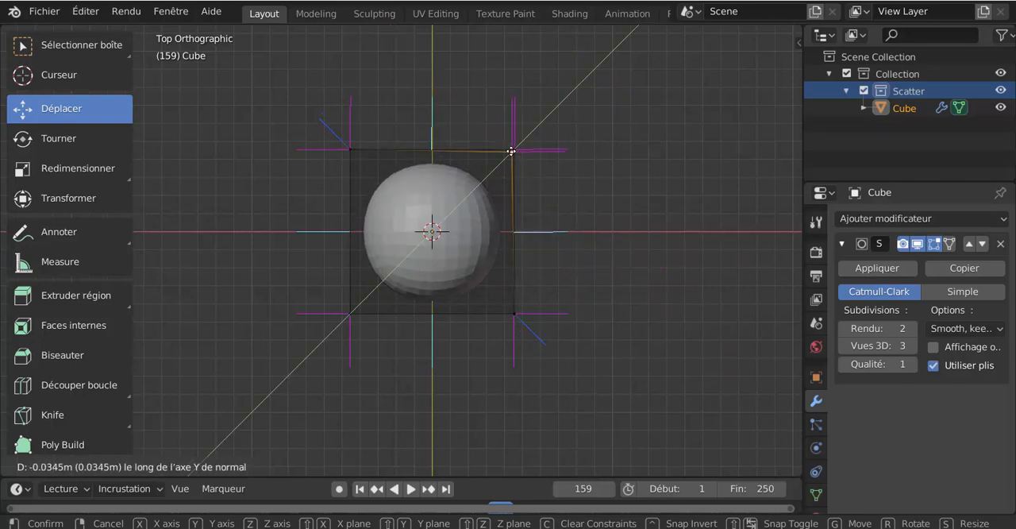
right_click(512, 151)
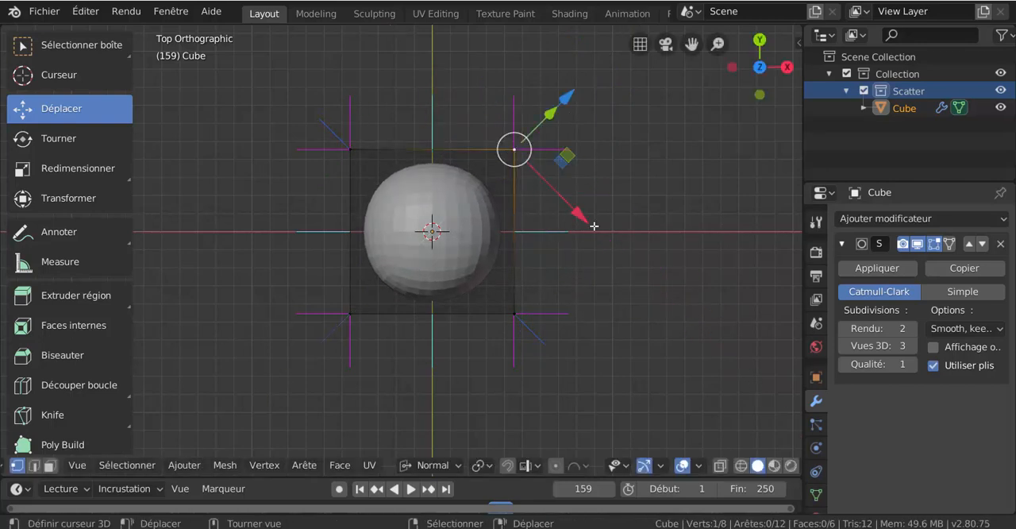
- Switch to edge selection and try moving the positive X side's top edge freely and along its normal X axis
key("2")
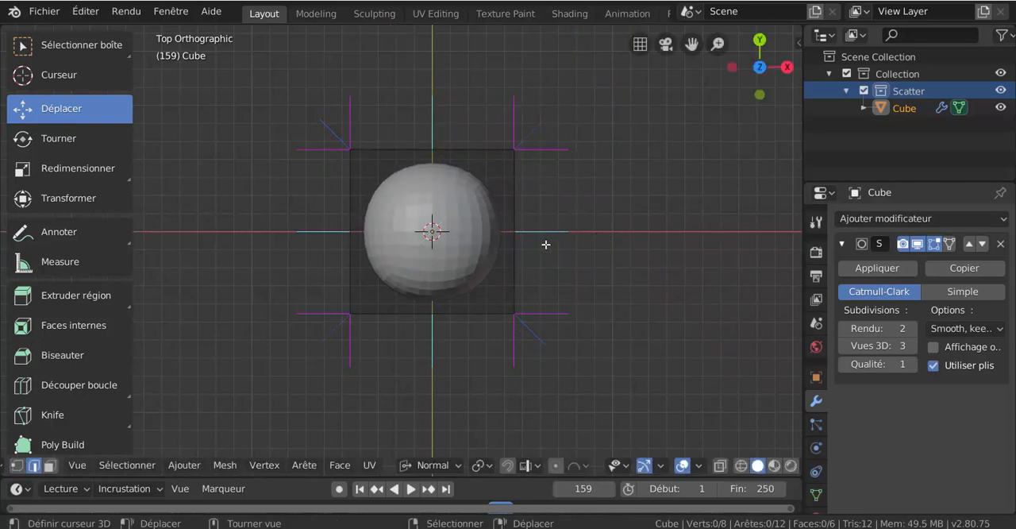
left_click(512, 231)
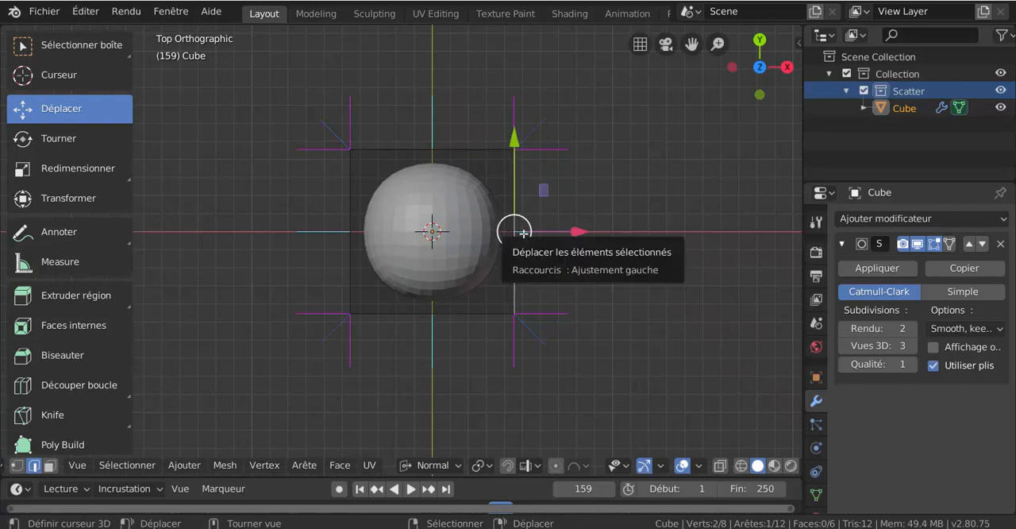
key("g")
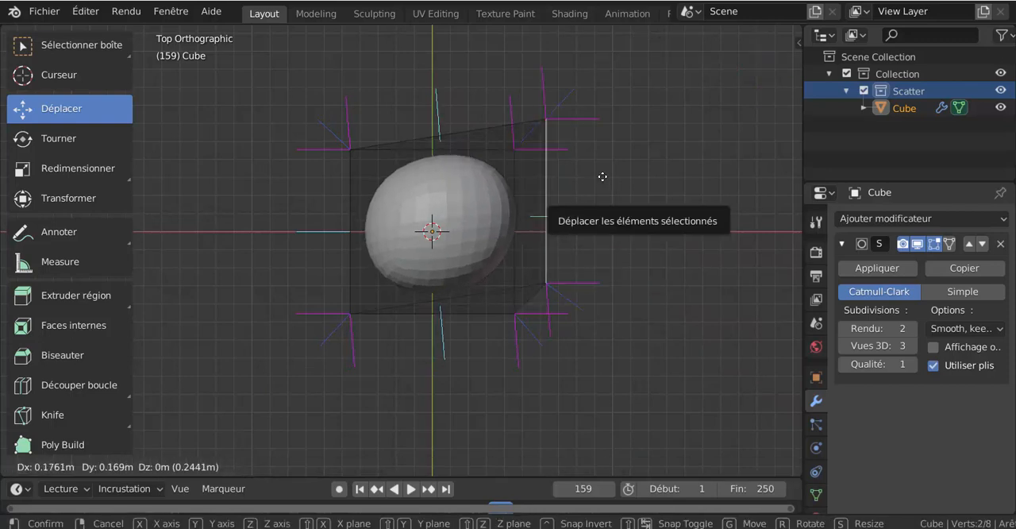
middle_click_drag(608, 170, 590, 221)
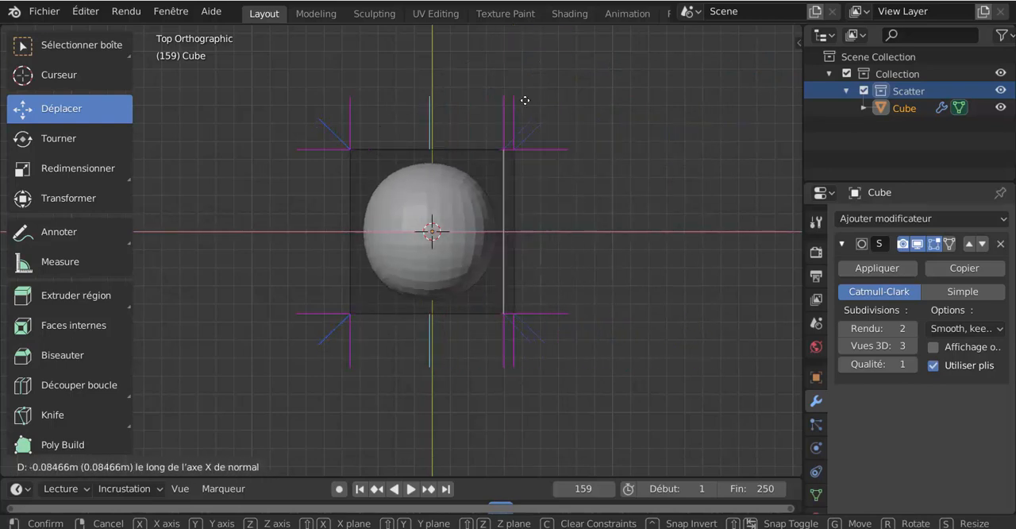
right_click(601, 154)
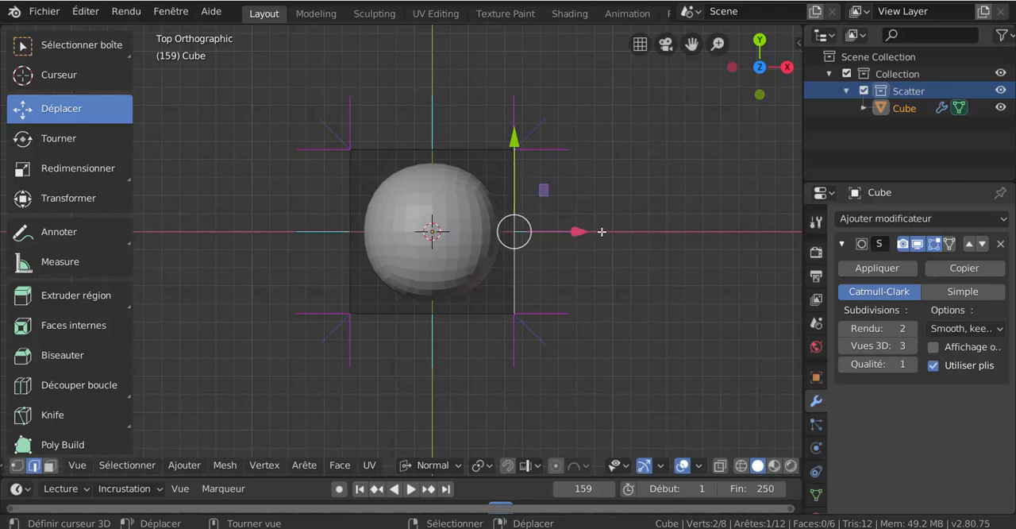
- Switch to vertex selection and try moving the corner vertex on the positive X and Y sides along its normal Y and X axes
key("1")
key("g")
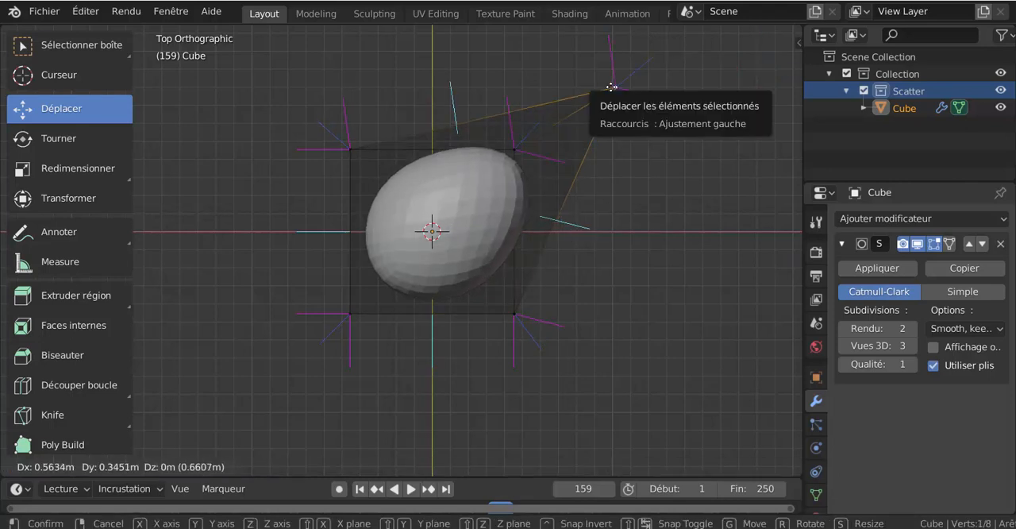
key("y")
key("y")
key("x")
key("x")
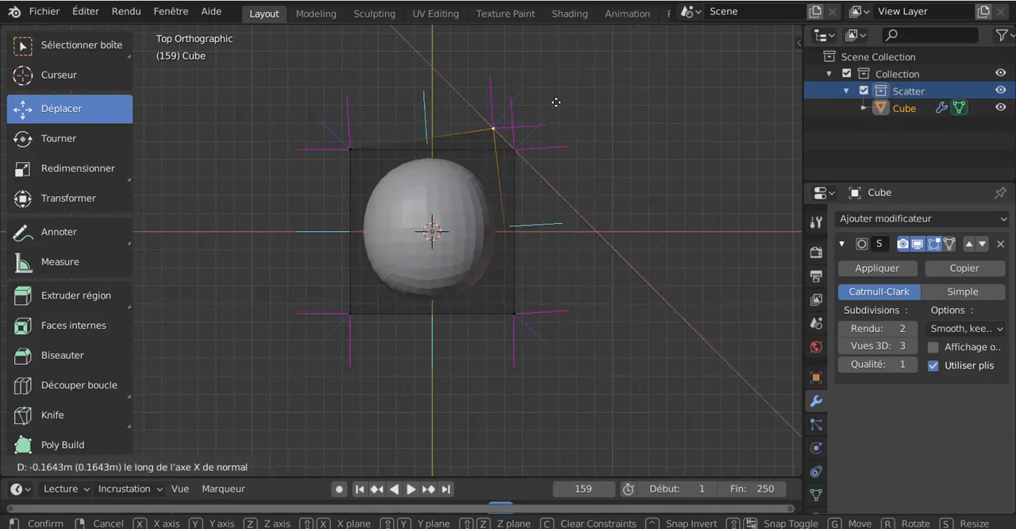
right_click(556, 101)
- Switch to face selection, select the positive X side face, and try moving it along its normal Z axis
middle_click_drag(623, 317, 552, 254)
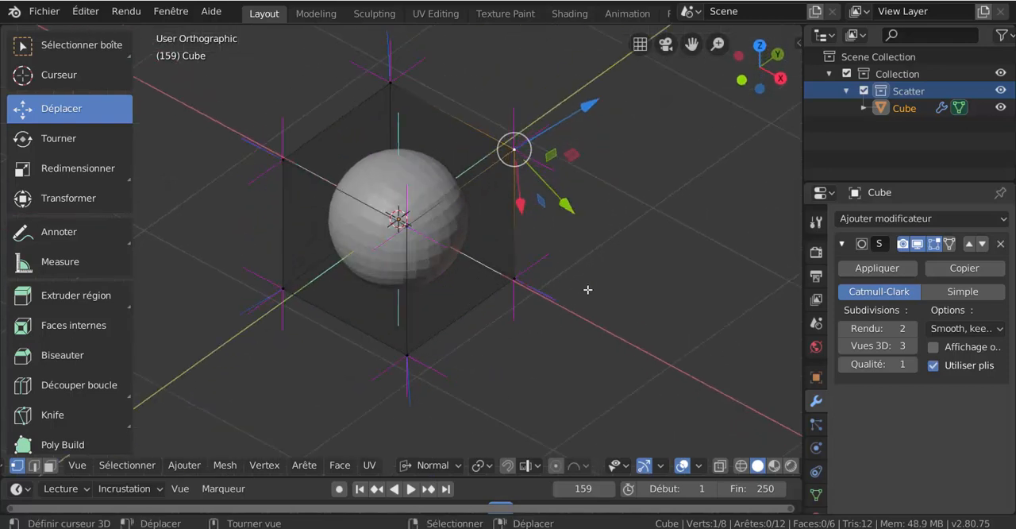
key("3")
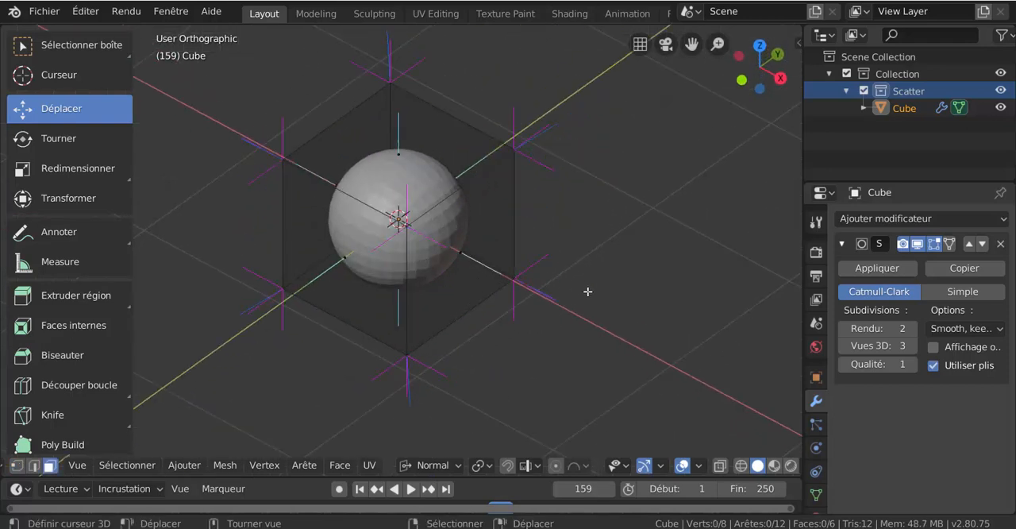
right_click(467, 262)
key("g")
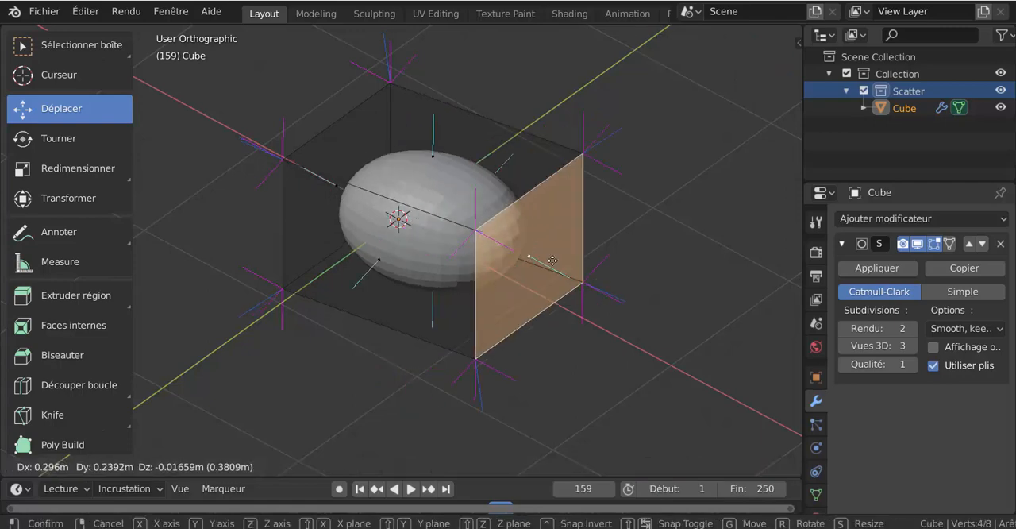
mouse_move(576, 256)
middle_mouse_down()
mouse_move(622, 231)
mouse_move(480, 384)
mouse_move(519, 254)
mouse_move(600, 326)
mouse_move(428, 298)
mouse_move(583, 186)
mouse_move(480, 424)
mouse_move(444, 275)
mouse_move(586, 230)
mouse_move(578, 263)
middle_mouse_up()
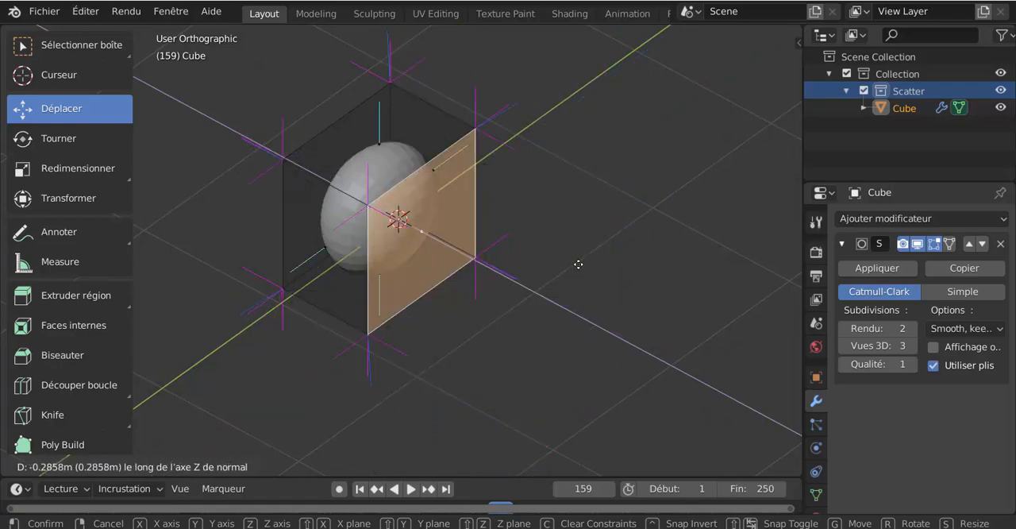
right_click(604, 270)
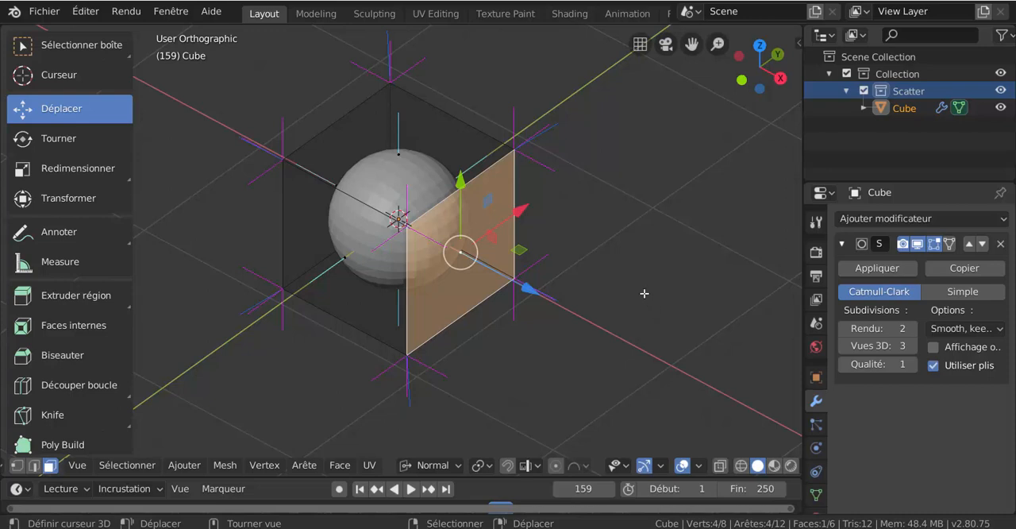
- Try moving the positive X side face freely and along its normal Y axis
middle_click_drag(498, 238, 561, 308)
key("g")
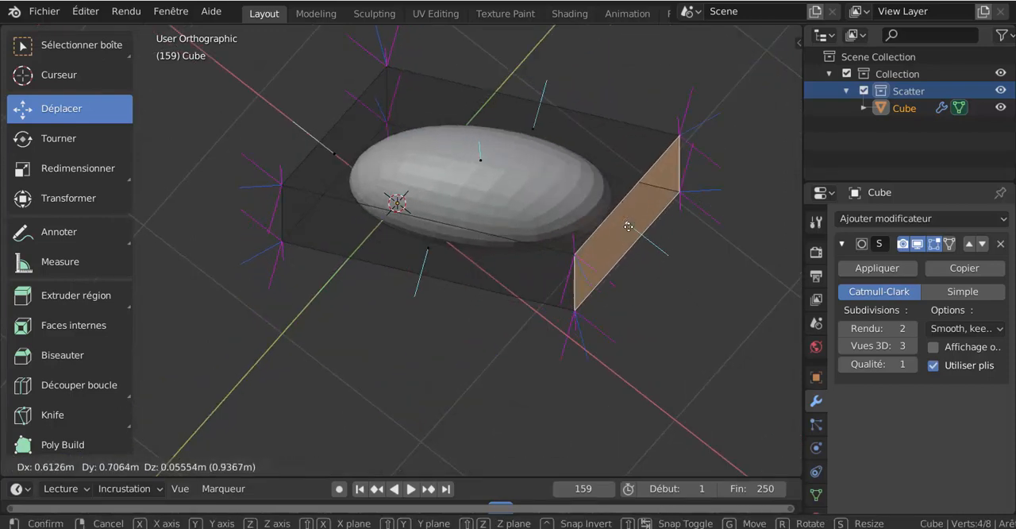
middle_click_drag(628, 225, 468, 274)
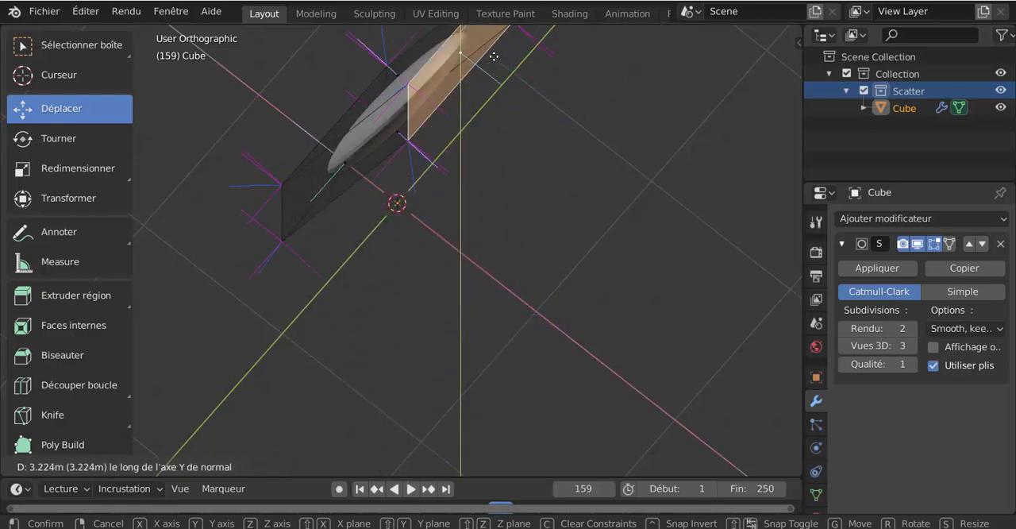
right_click(500, 108)
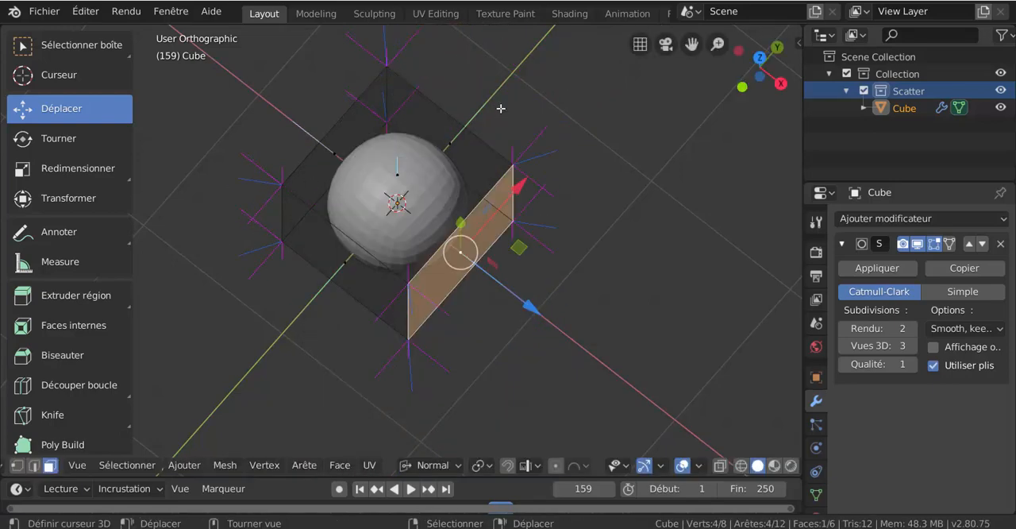
- From the top view, select the cube's top face and try moving it along its normal Y axis
middle_click_drag(460, 251, 522, 213)
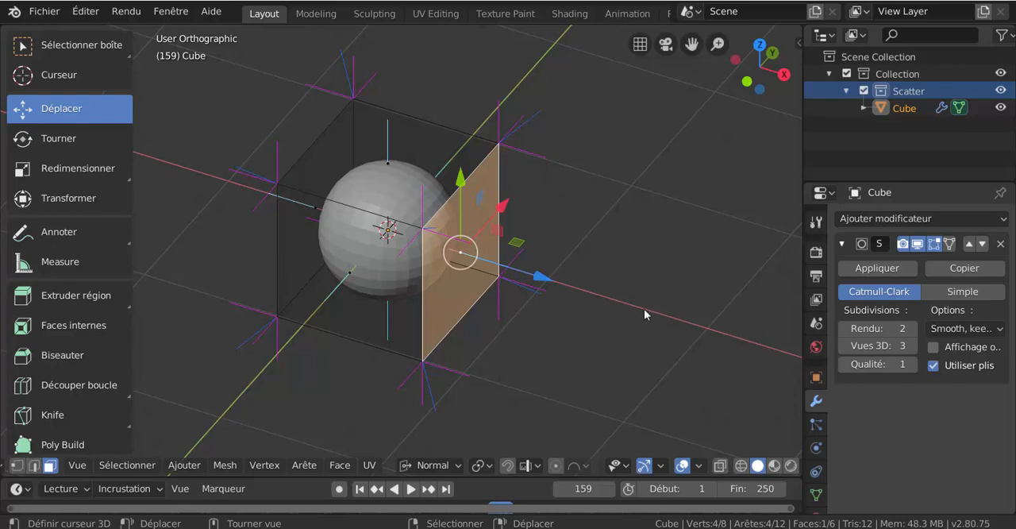
key("grave")
key("grave")
left_click(639, 284)
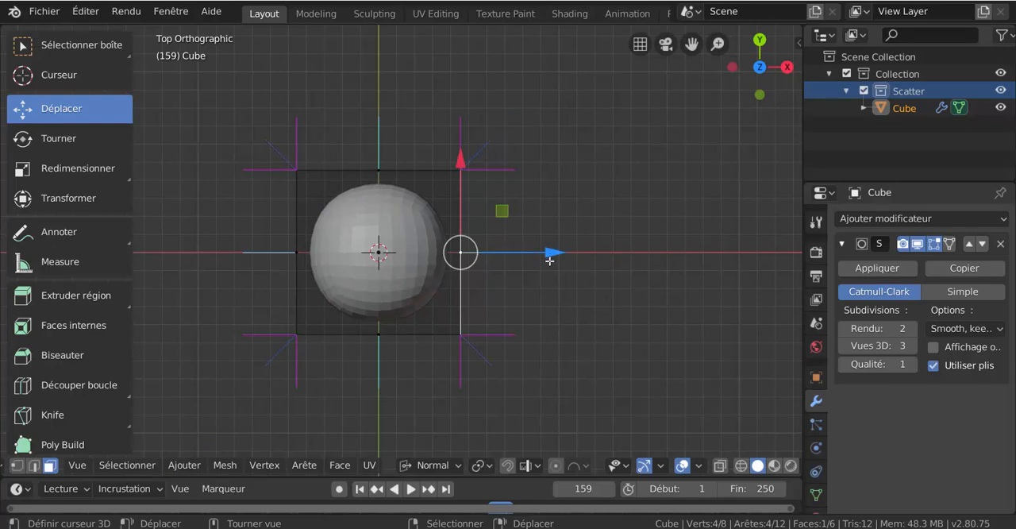
left_click_drag(461, 252, 514, 254)
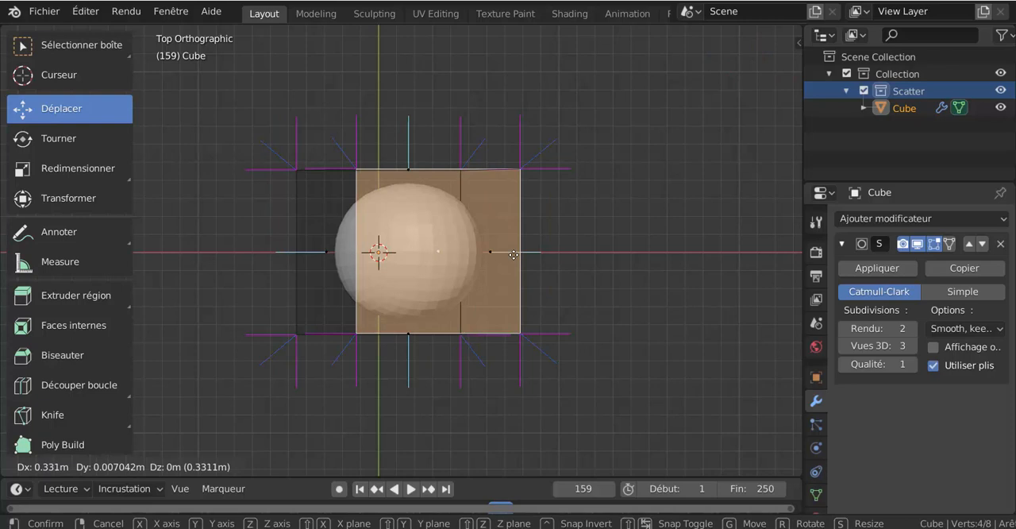
key("y")
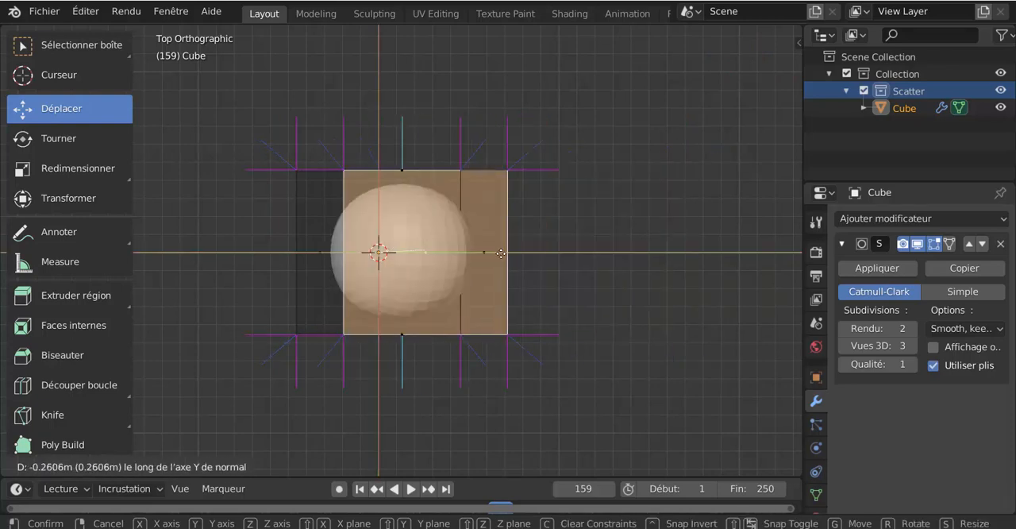
right_click(509, 255)
- Try moving the top face freely and along its normal X axis
key("g")
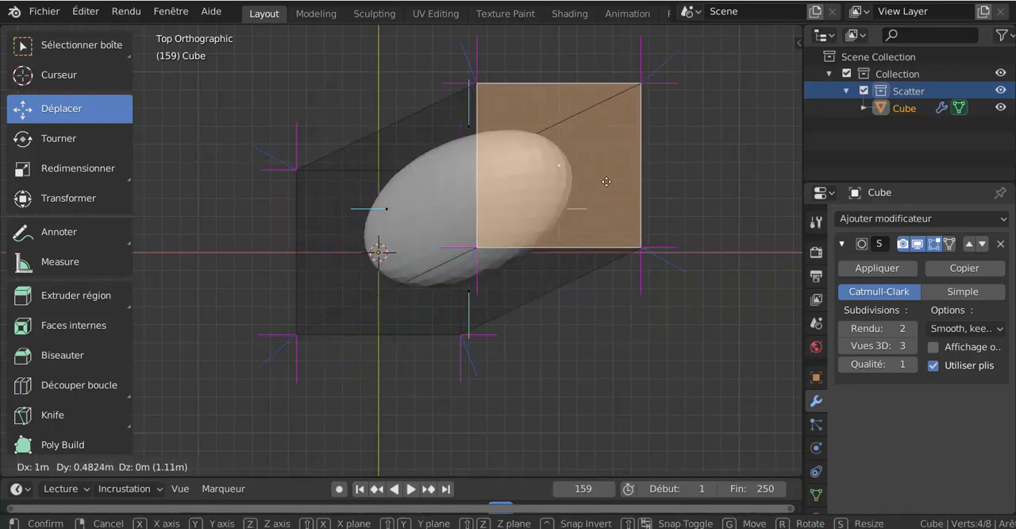
middle_click_drag(609, 176, 601, 136)
right_click(433, 176)
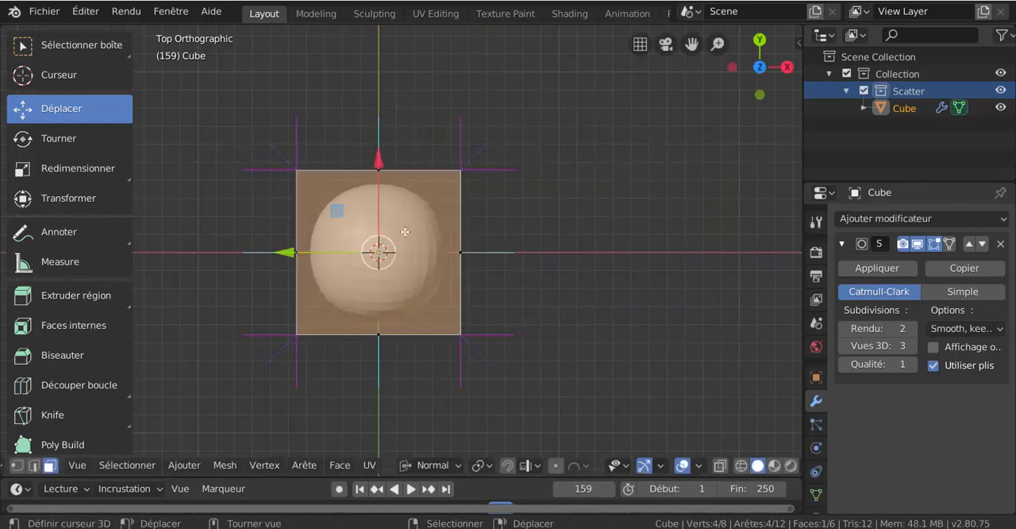
key("g")
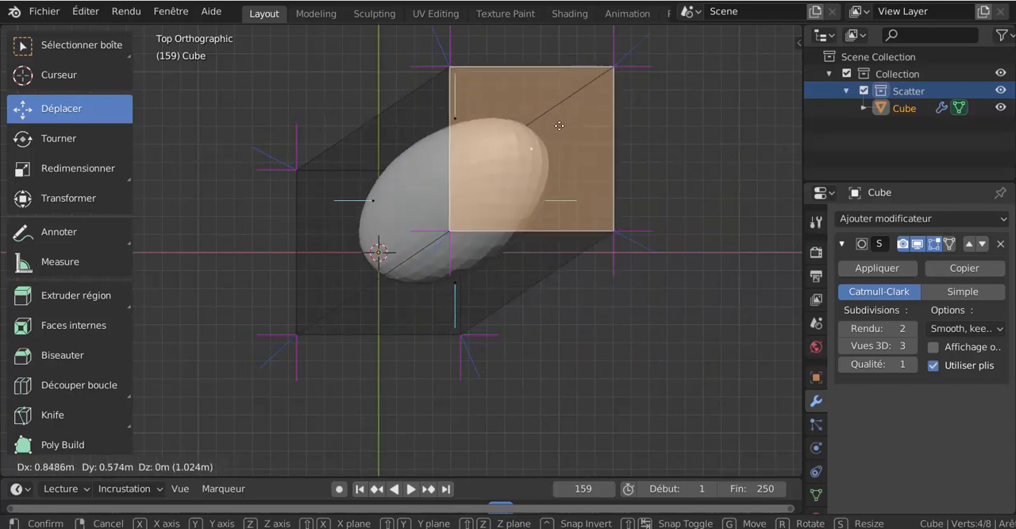
key("y")
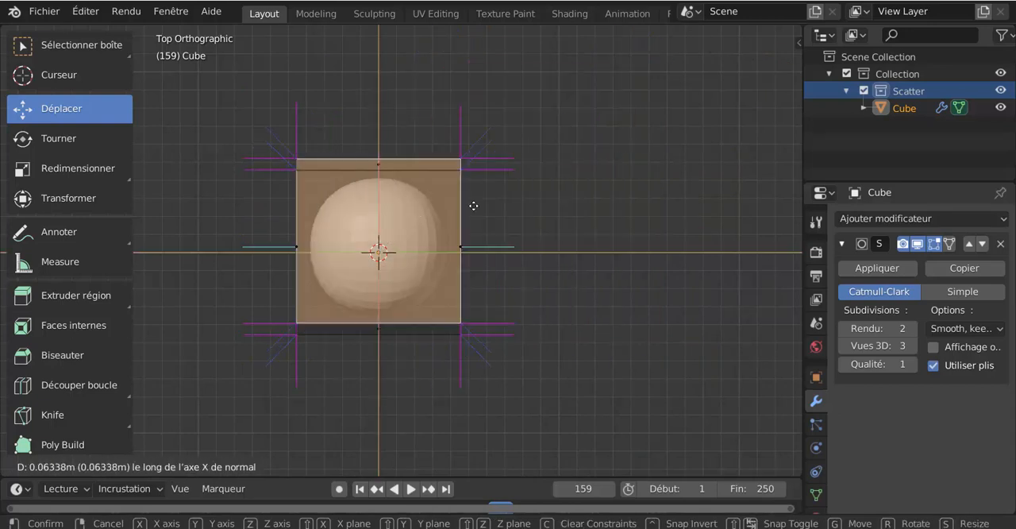
middle_click_drag(433, 309, 409, 235)
right_click(416, 250)
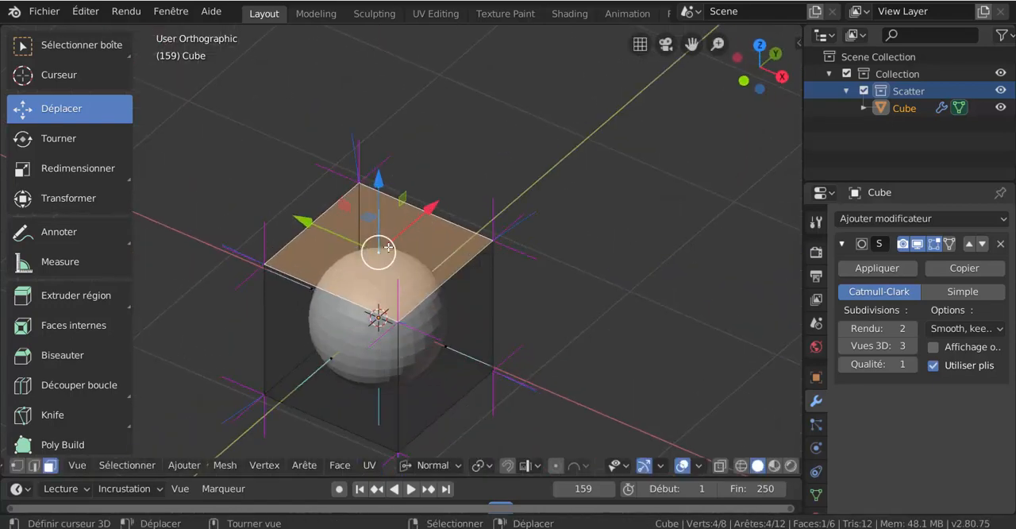
- From a perspective angle, move the top face along its normal Y axis toward the positive X side
scroll(388, 247, "down", 1)
key("g")
middle_click_drag(515, 188, 483, 262)
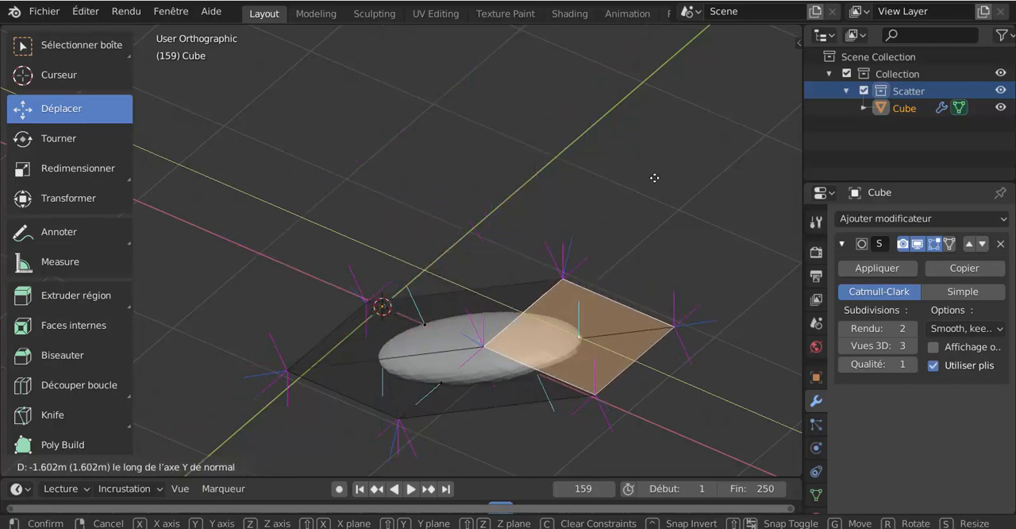
left_click(577, 226)
- Inspect the displaced top face from the top view and at an angle, and undo its move
middle_click_drag(577, 226, 637, 291)
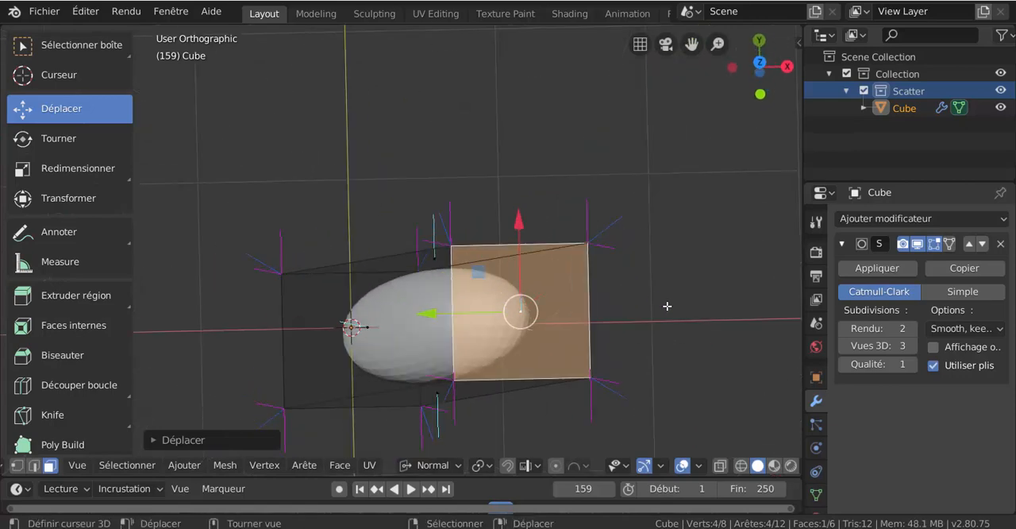
key("grave")
left_click(661, 211)
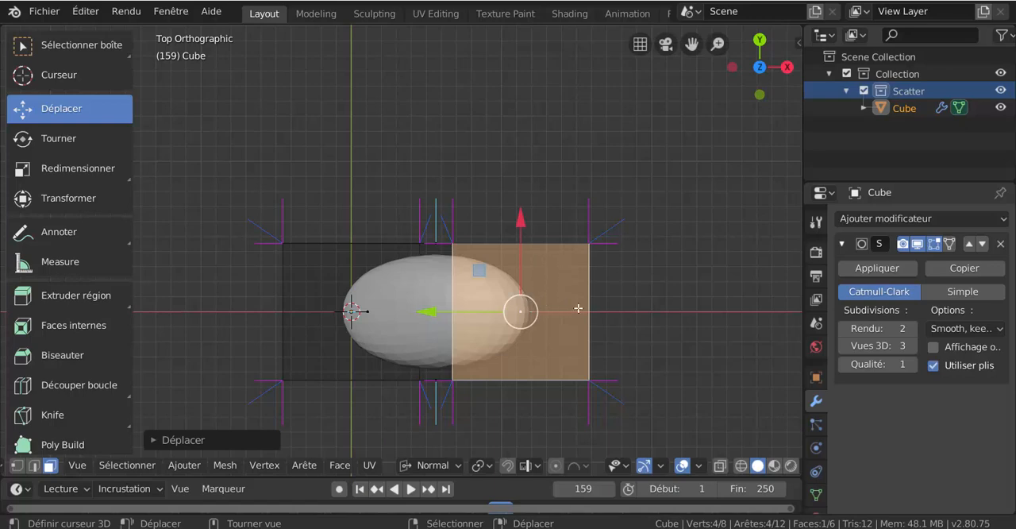
middle_click_drag(654, 334, 604, 255)
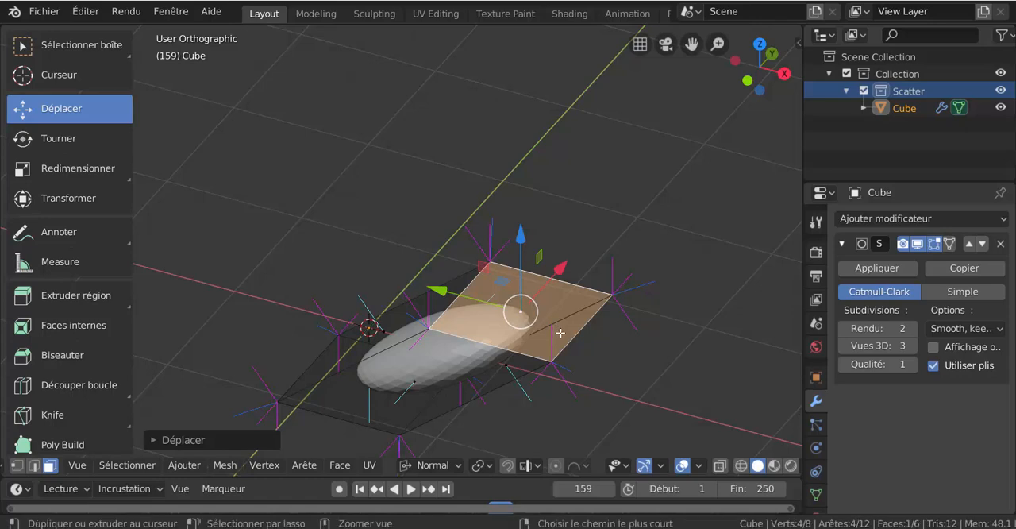
key("ctrl+z")
- Try moving the top face along its normal X, Y and Z axes in turn
middle_click_drag(473, 334, 484, 353)
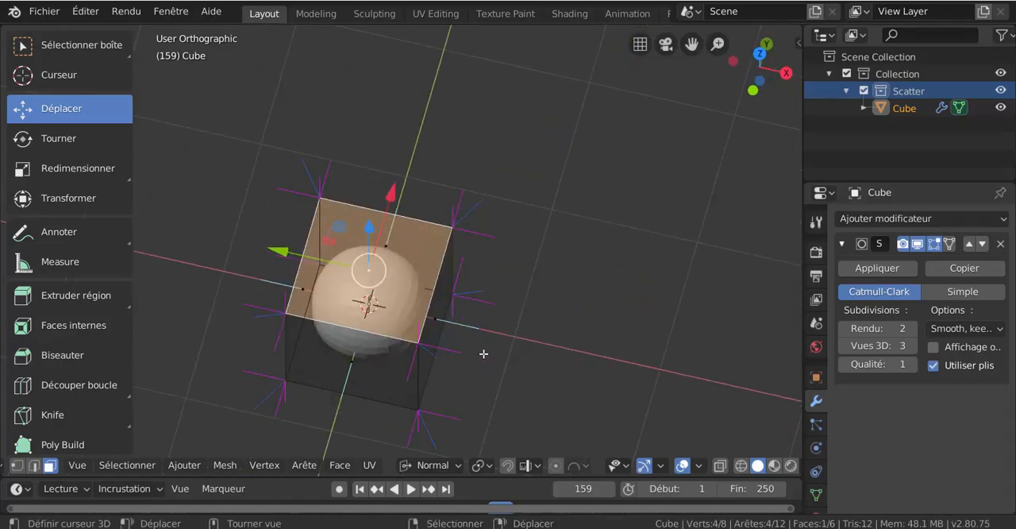
middle_click_drag(383, 288, 378, 273)
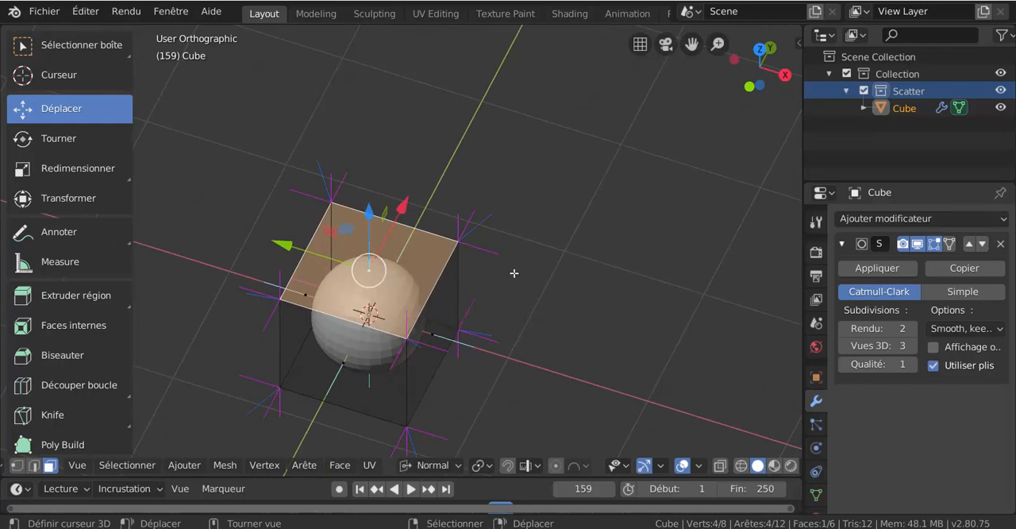
middle_click_drag(386, 295, 421, 298)
left_click_drag(368, 269, 516, 260)
key("y")
key("z")
key("x")
key("y")
right_click(527, 251)
- Switch to vertex selection and try moving the upper corner vertex on the positive X and Y sides along its normal Y and Z axes
key("1")
key("y")
key("z")
key("y")
right_click(513, 263)
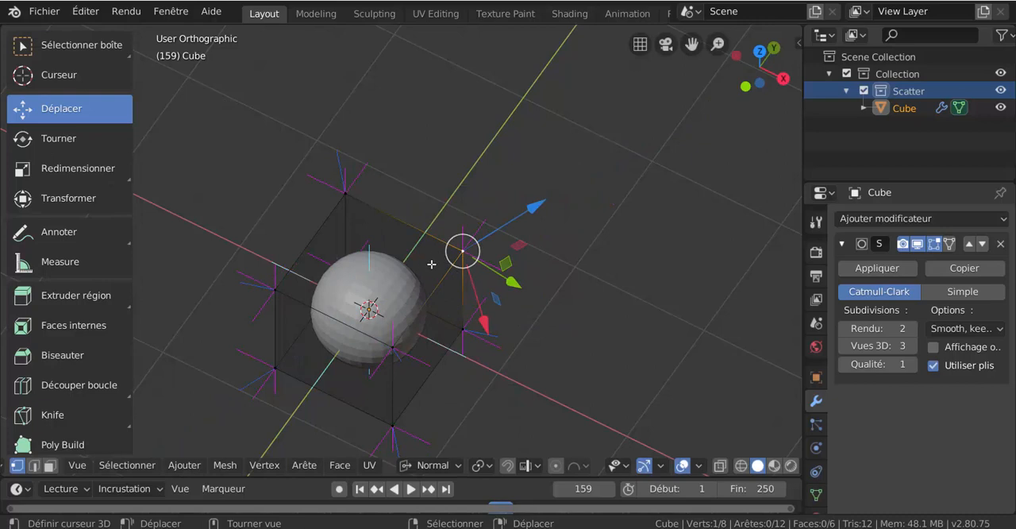
- Switch to edge selection, try moving the positive Y side's top edge, and select the positive X side's top edge
key("2")
right_click(438, 236)
key("g")
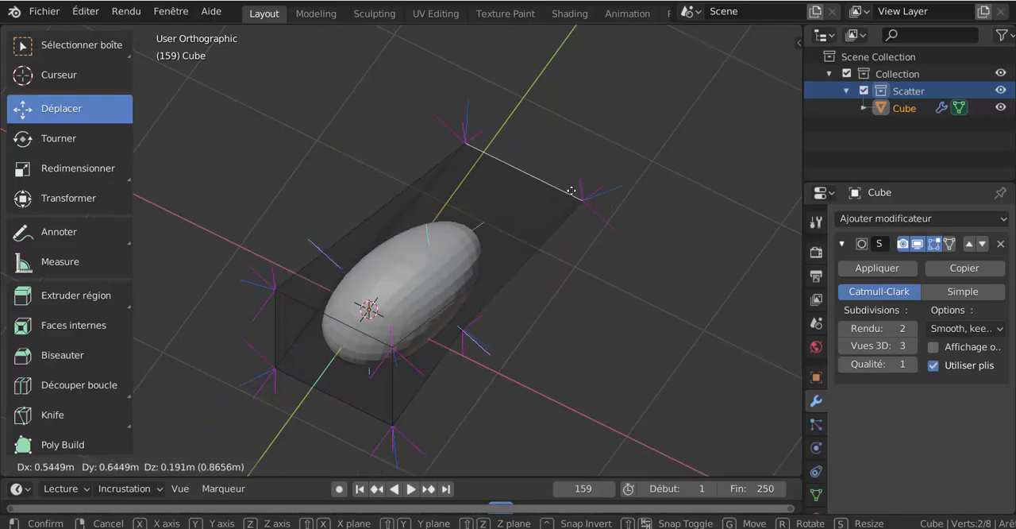
middle_click_drag(573, 192, 362, 228)
key("Escape")
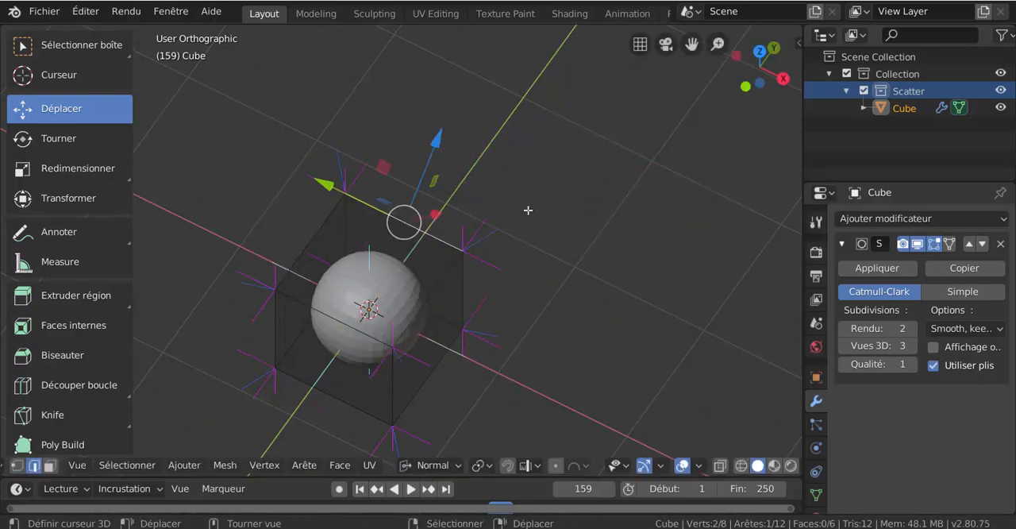
right_click(430, 324)
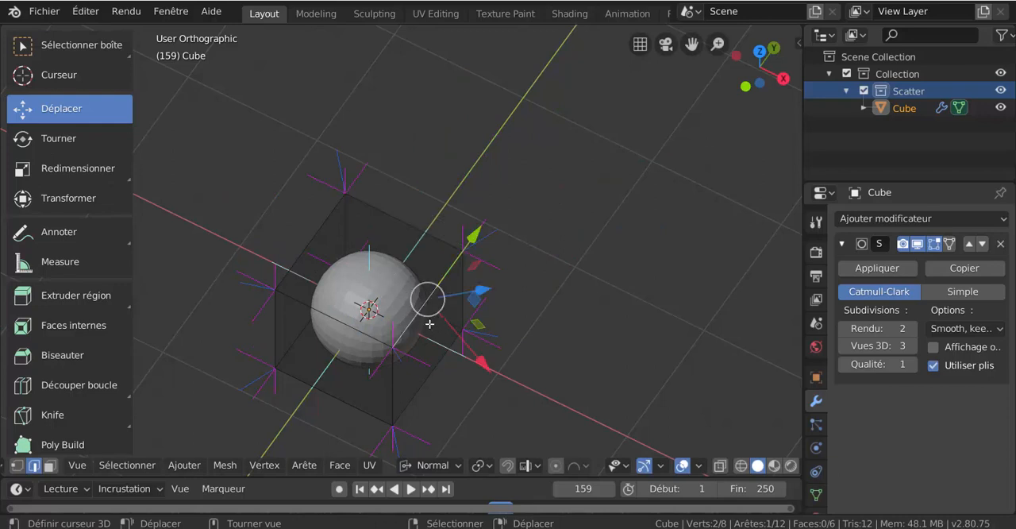
- Switch to face selection, try moving the positive X side face along its normal X axis, and clear the selection
key("3")
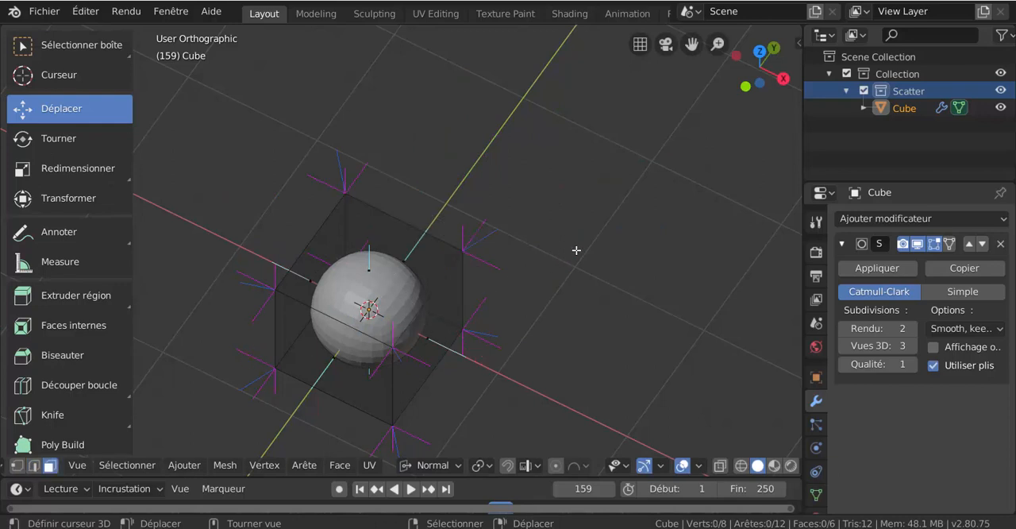
right_click(487, 319)
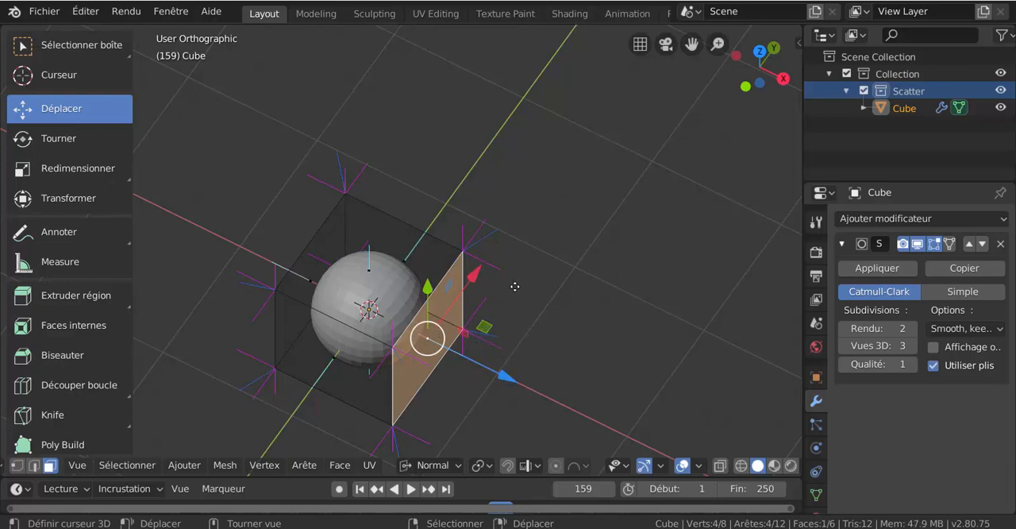
key("g")
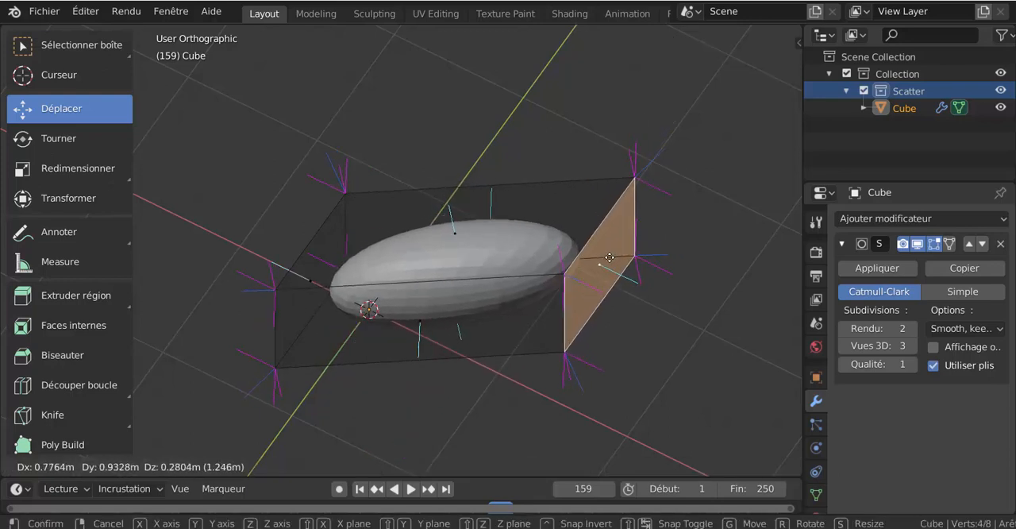
key("x")
key("x")
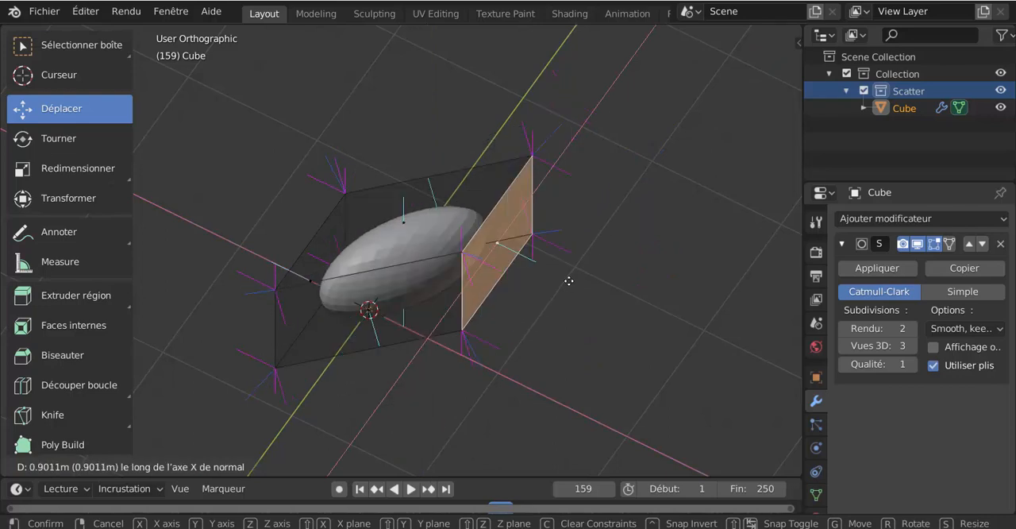
key("Escape")
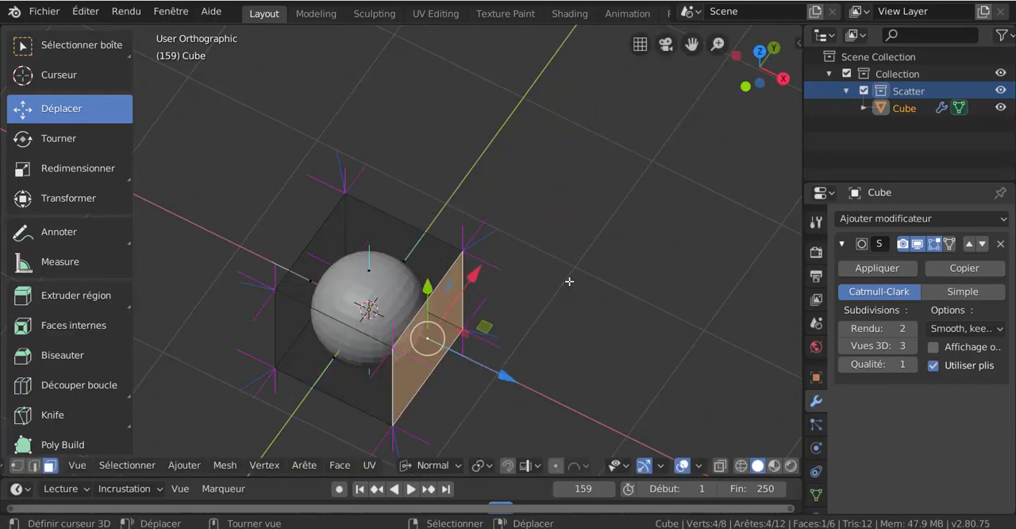
left_click(562, 334)
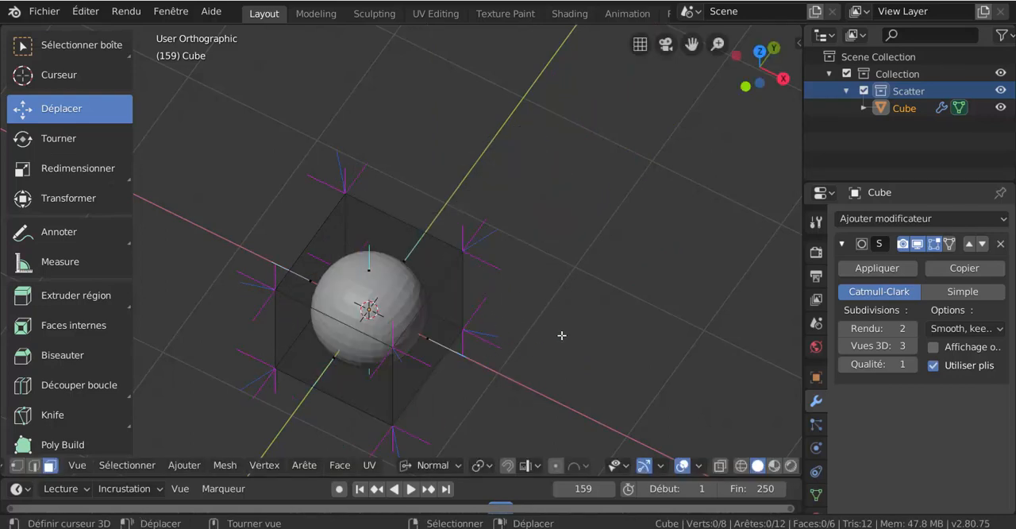
- Select the positive X side face and try moving it along its normal X, Y and Z axes in turn
right_click_drag(425, 346, 608, 246)
middle_click_drag(608, 246, 641, 234)
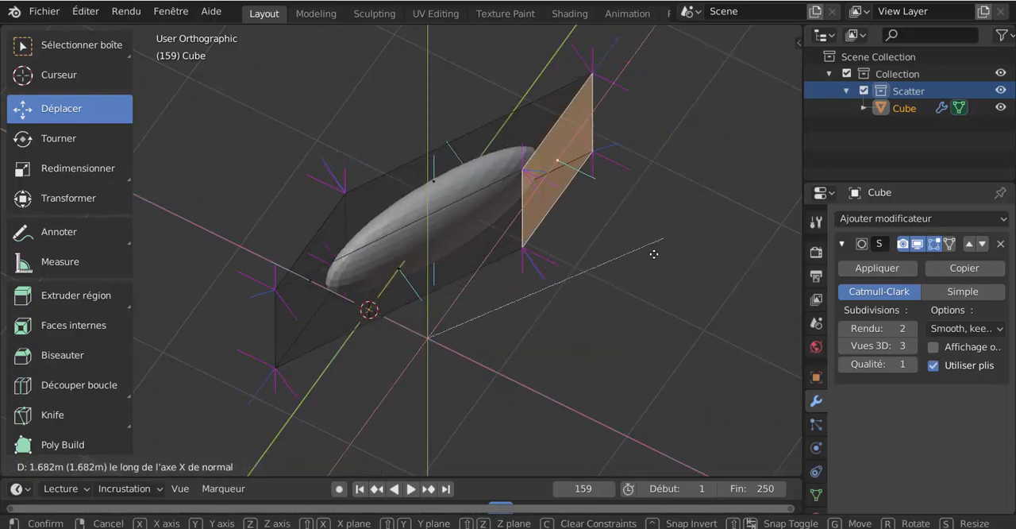
key("z")
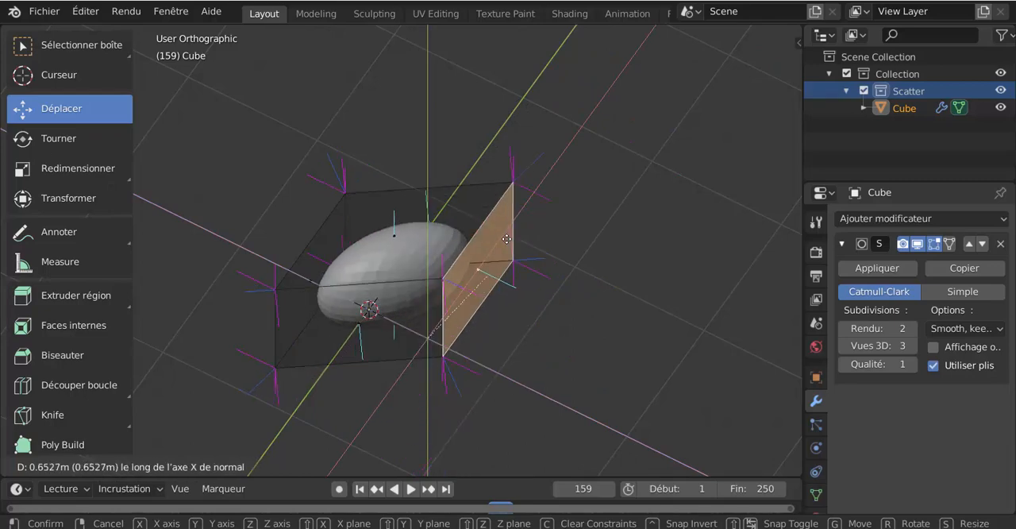
key("y")
key("x")
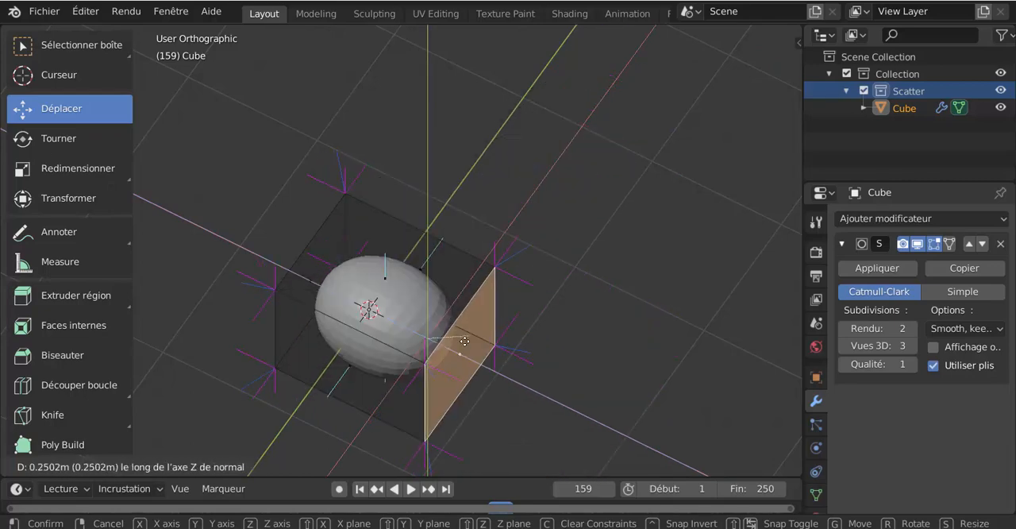
left_click(584, 257)
- Return the cube to Object Mode and check the available transform orientations, keeping Normal
middle_click_drag(510, 267, 478, 250)
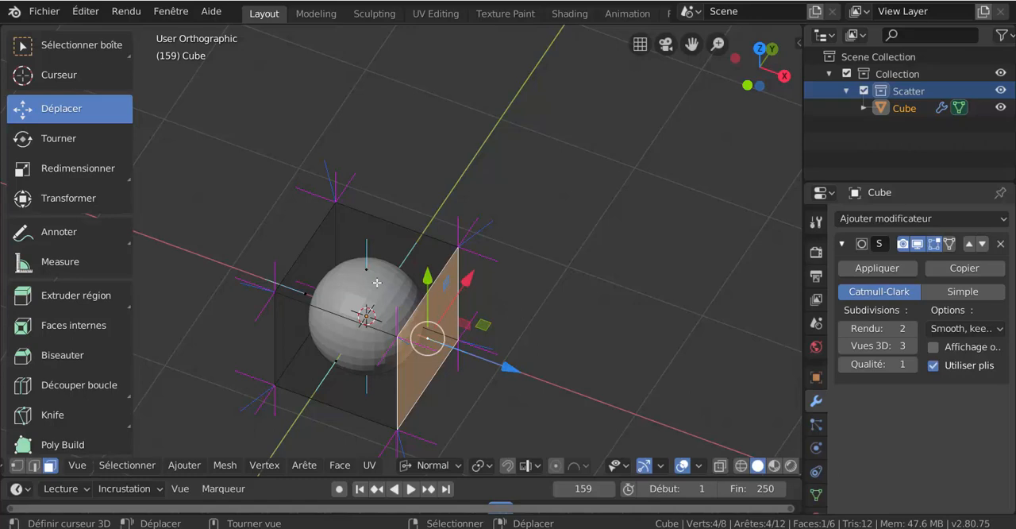
middle_click_drag(405, 296, 556, 246)
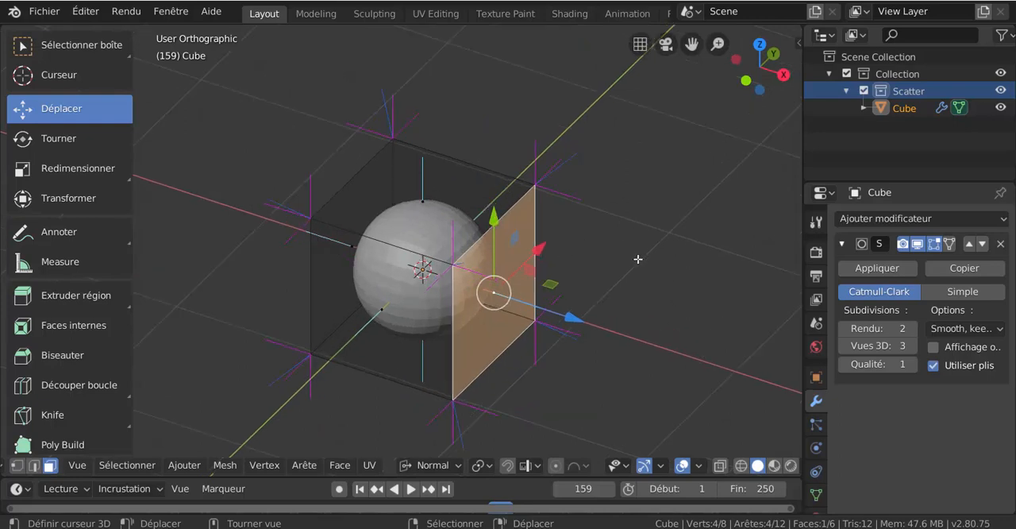
middle_click_drag(613, 284, 612, 265, "shift")
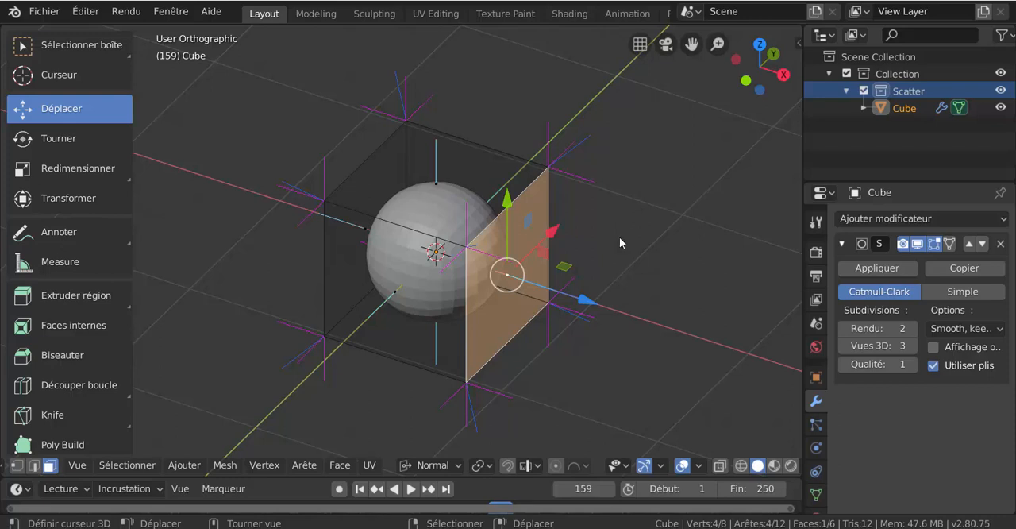
key("ctrl+Tab")
left_click(587, 243)
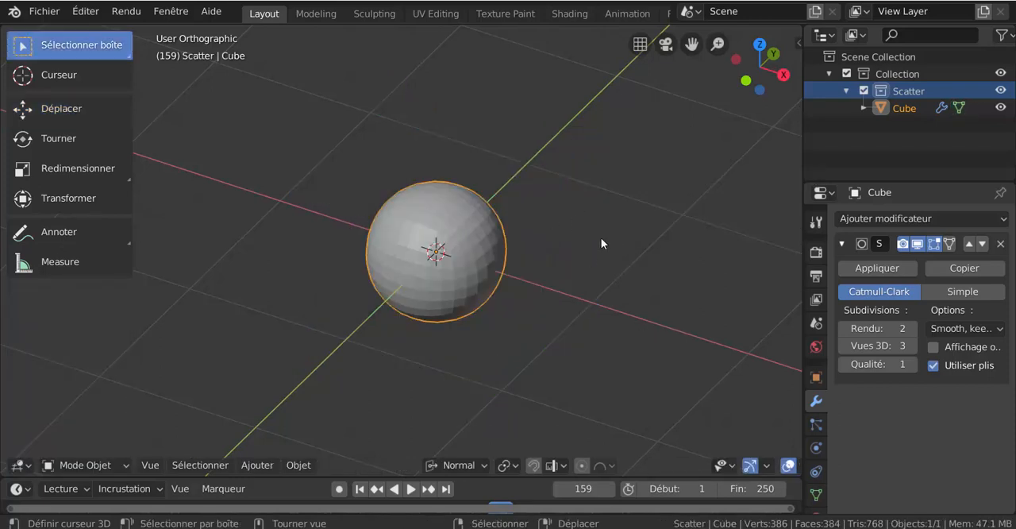
key("comma")
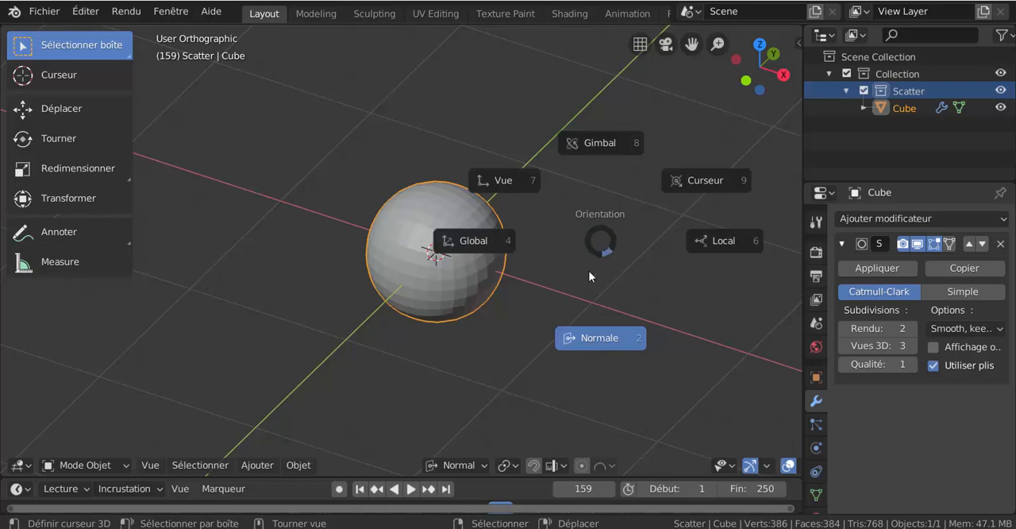
key("Escape")
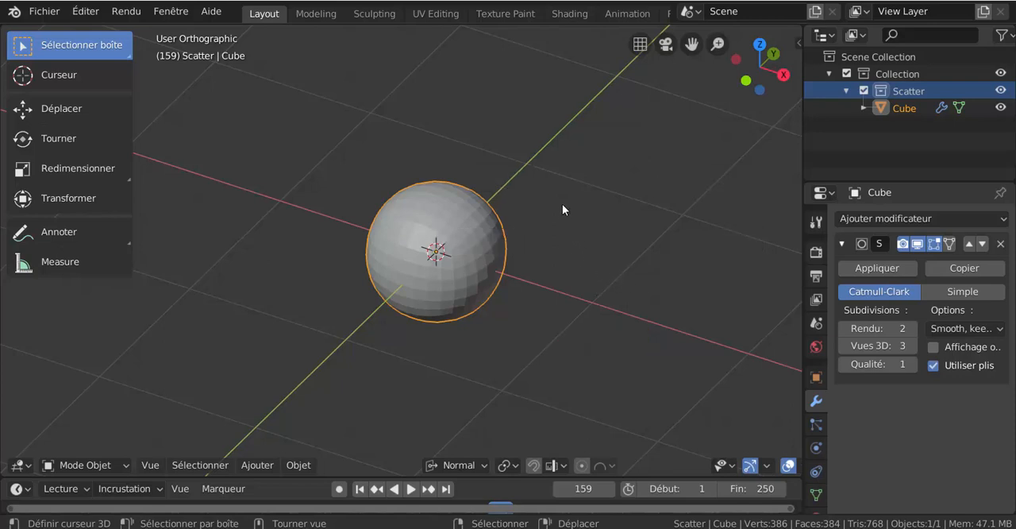
- Try out several pivot point options and set the pivot to Individual Origins
key("period")
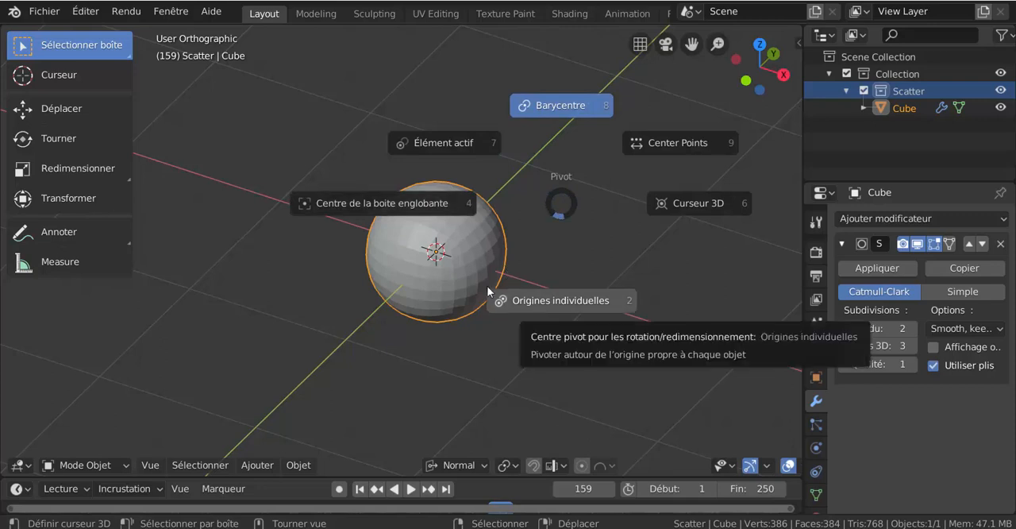
left_click(590, 199)
key("period")
left_click(564, 180)
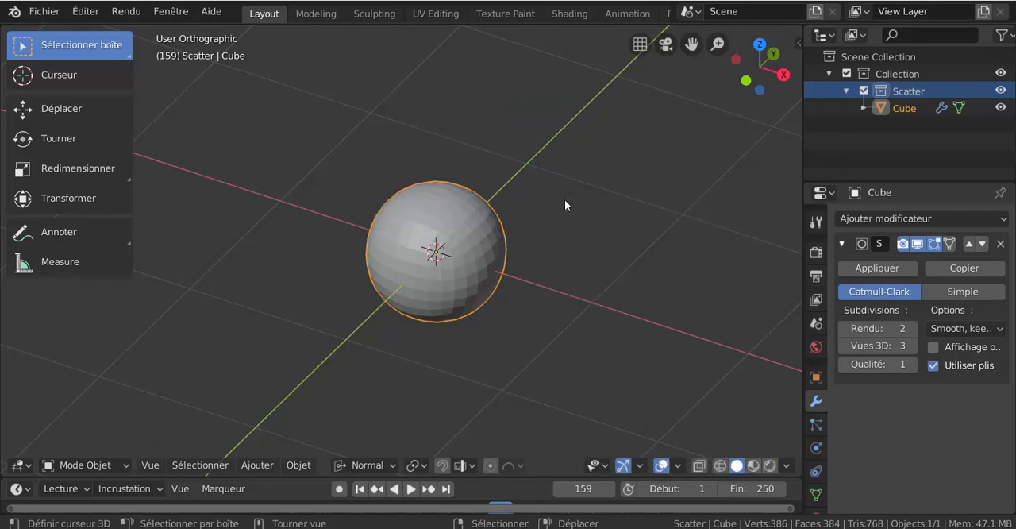
key("period")
left_click(560, 185)
key("period")
left_click(572, 239)
key("period")
left_click(579, 162)
key("period")
left_click(576, 218)
key("period")
left_click(576, 211)
- Try the 3D Cursor pivot point and the Center Points option in turn
key("period")
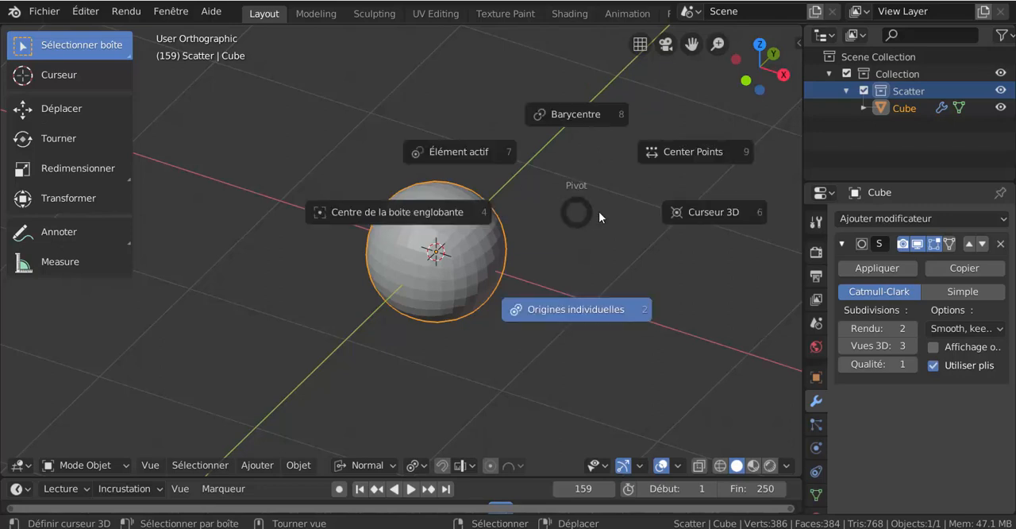
left_click(621, 214)
key("period")
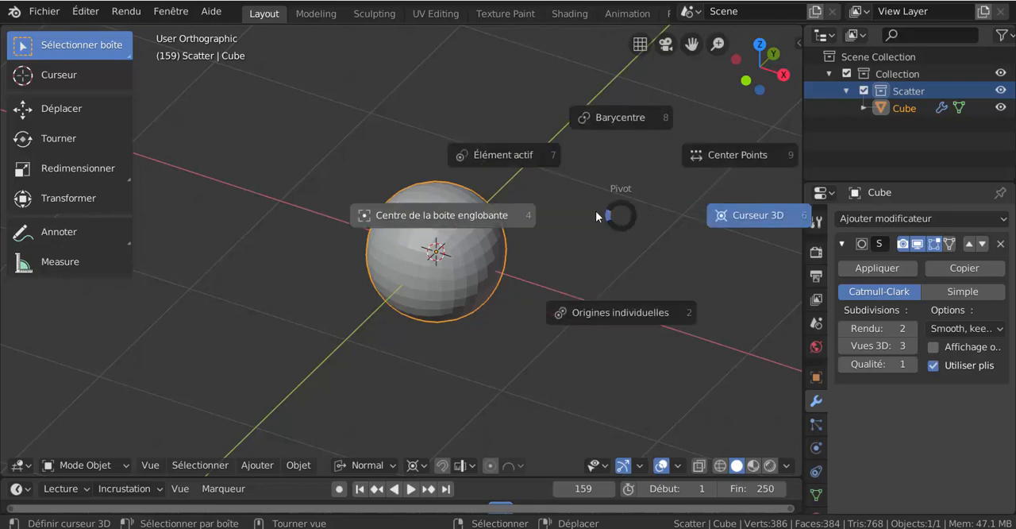
left_click(630, 209)
key("period")
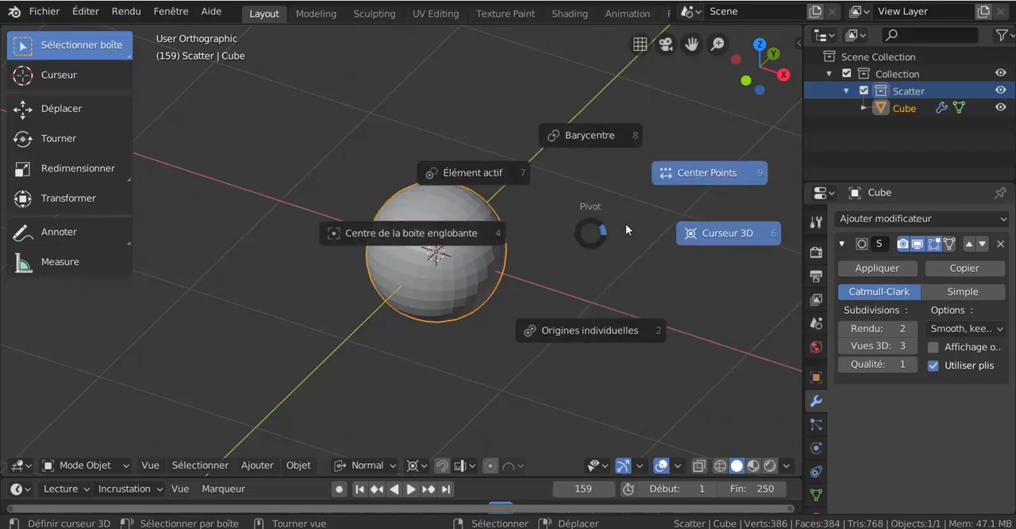
left_click(626, 224)
key("period")
left_click(588, 208)
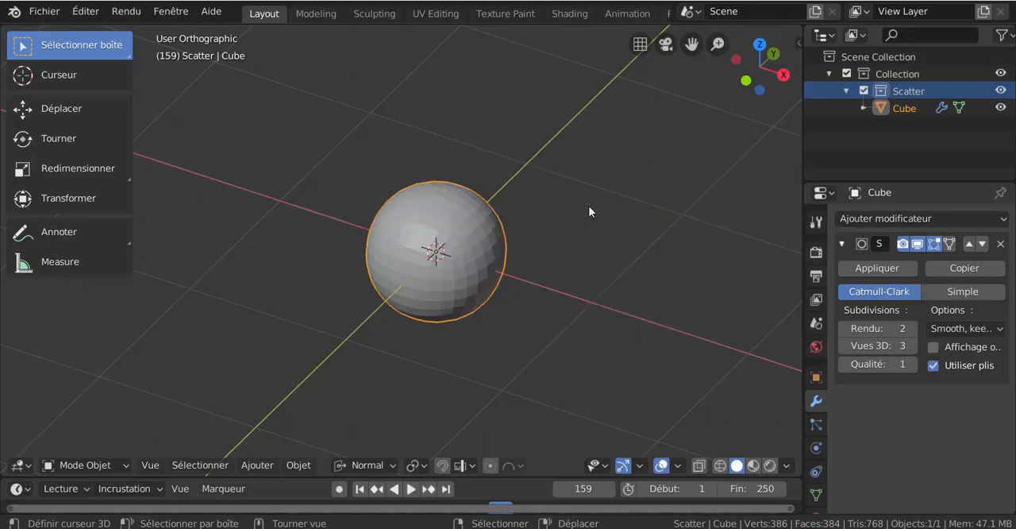
key("period")
left_click(585, 237)
scroll(464, 263, "up", 2)
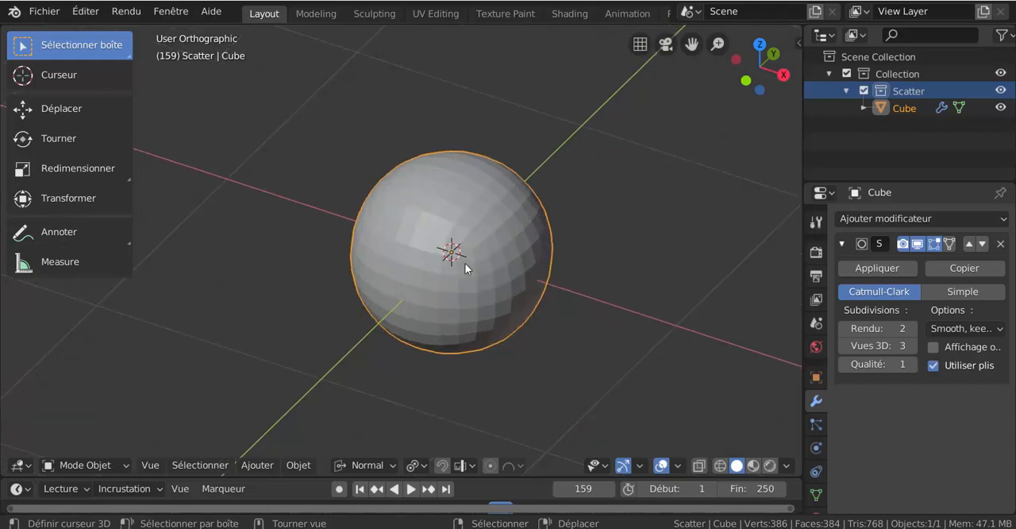
scroll(482, 264, "down", 3)
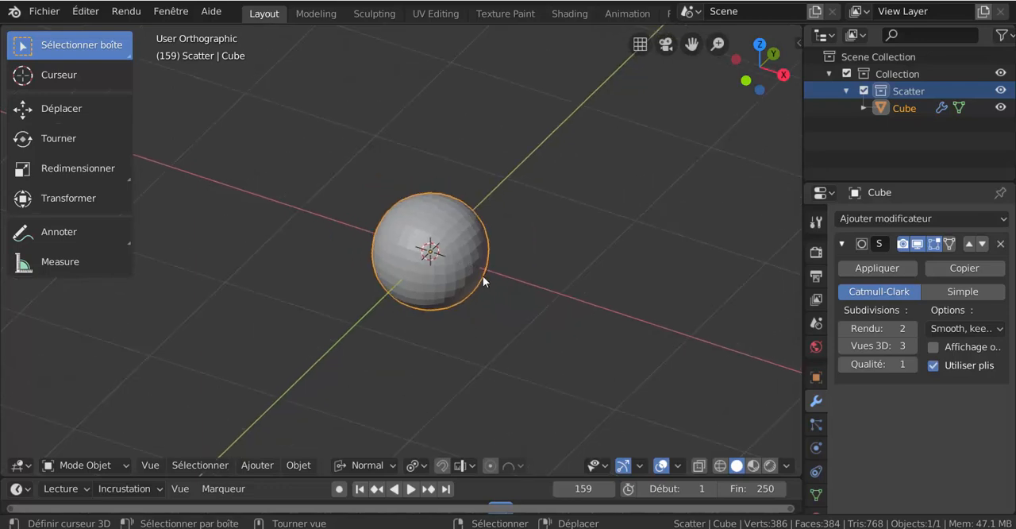
middle_click_drag(427, 268, 405, 260)
scroll(409, 261, "up", 2)
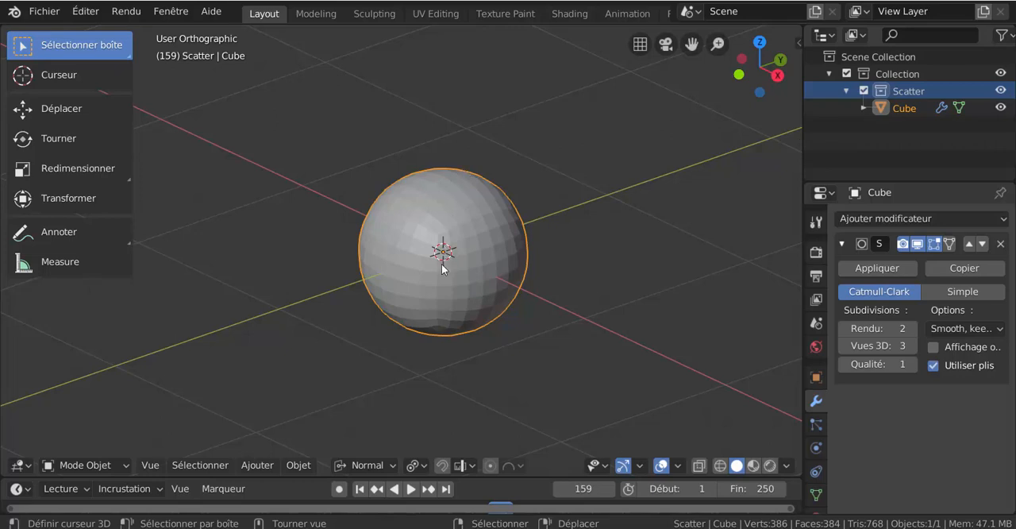
scroll(441, 268, "down", 1)
scroll(442, 264, "down", 1)
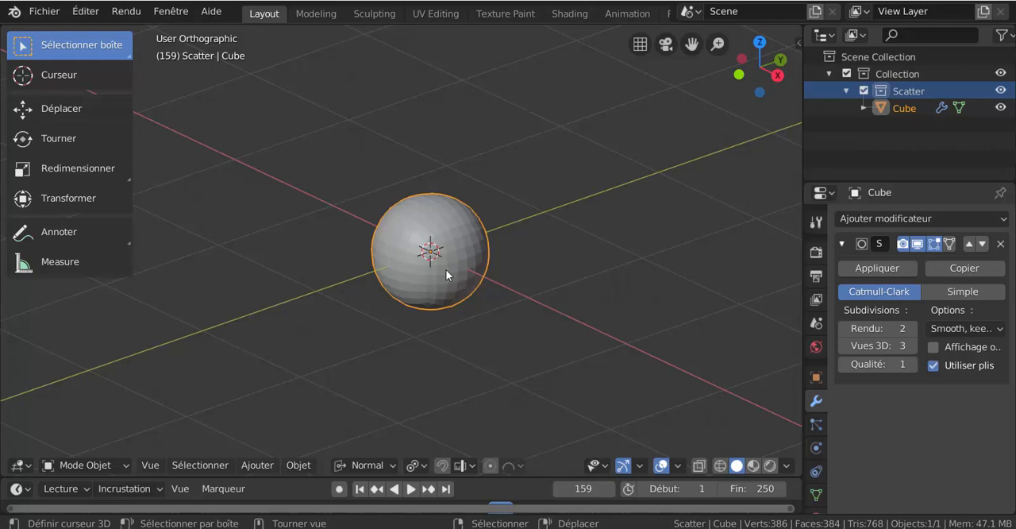
middle_click_drag(533, 282, 474, 302)
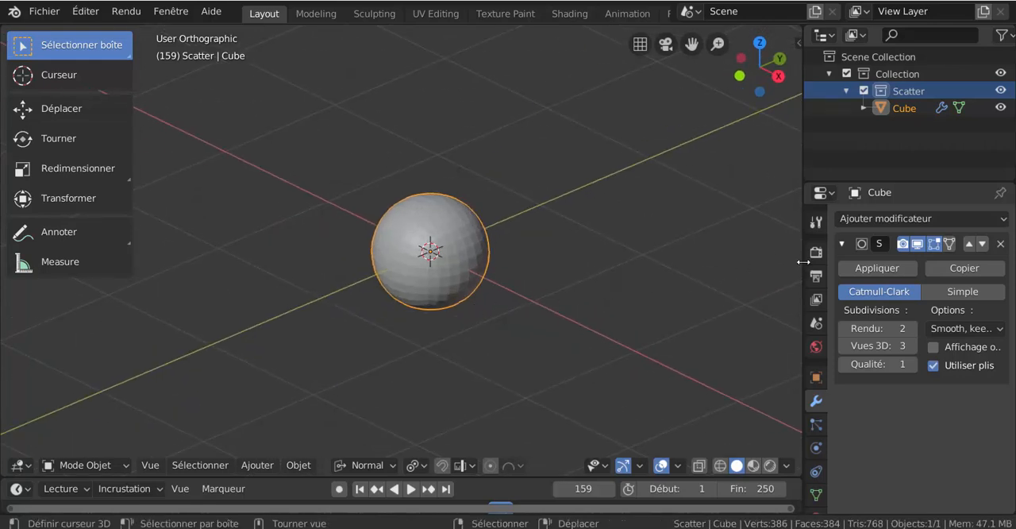
- Widen the 3D viewport and delete the subdivided cube
left_click_drag(804, 262, 873, 270)
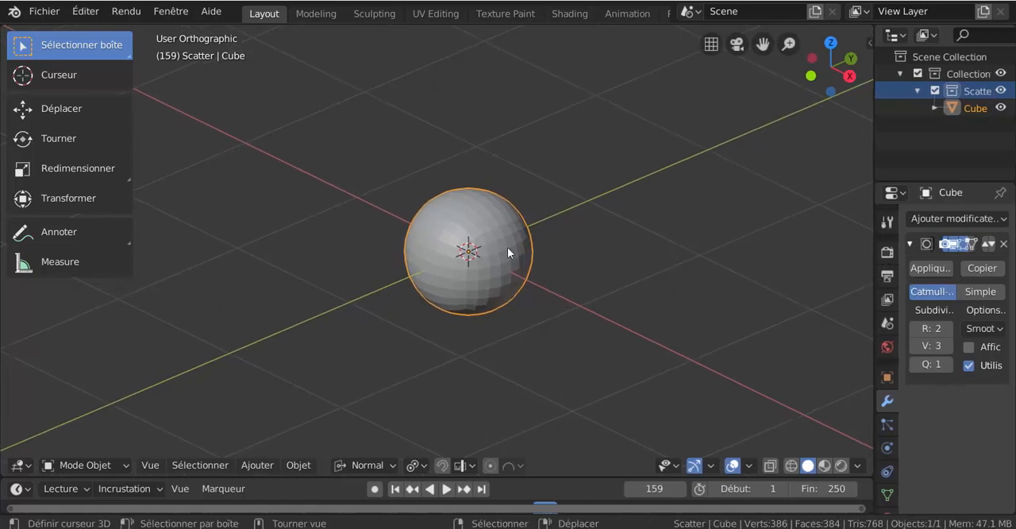
key("x")
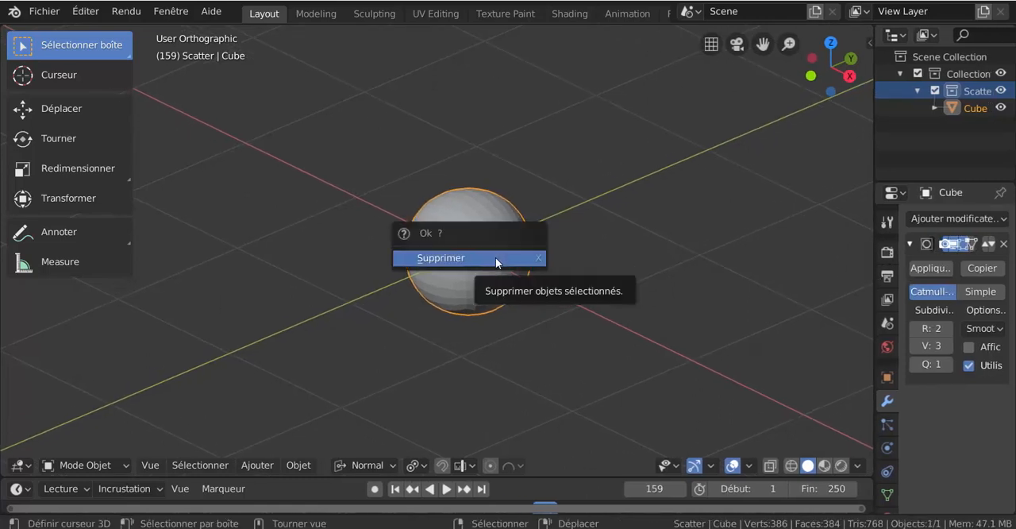
left_click(495, 258)
scroll(542, 262, "up", 3)
scroll(550, 261, "down", 4)
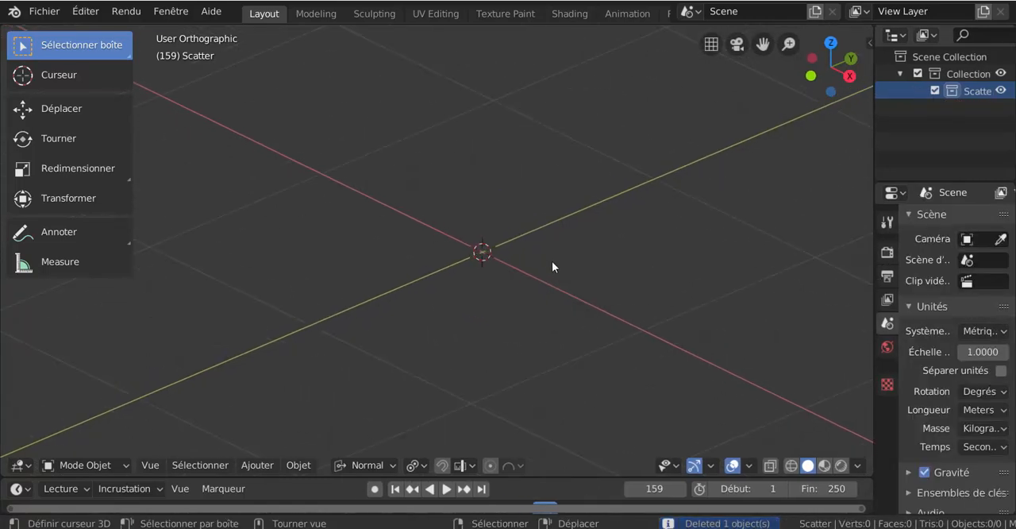
middle_click_drag(541, 263, 468, 282, "shift")
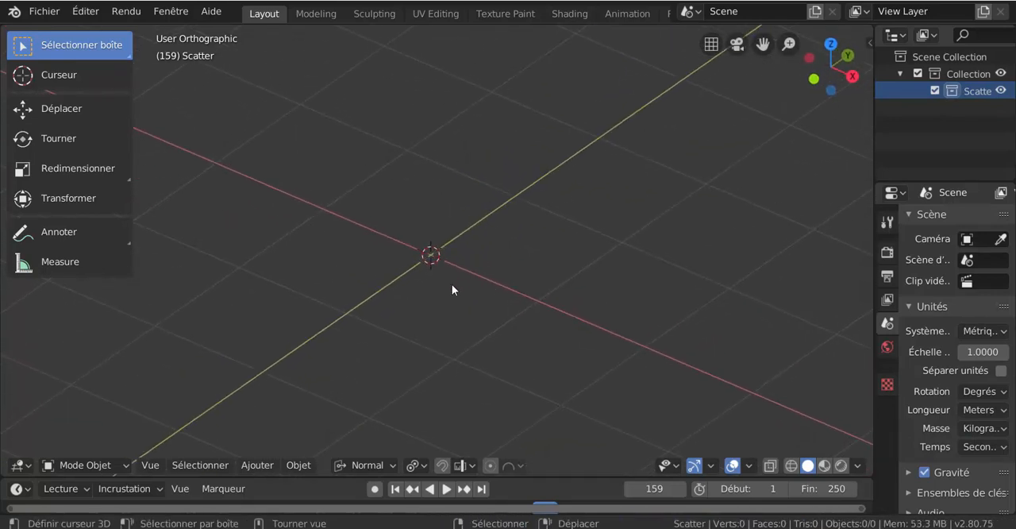
scroll(452, 284, "down", 4)
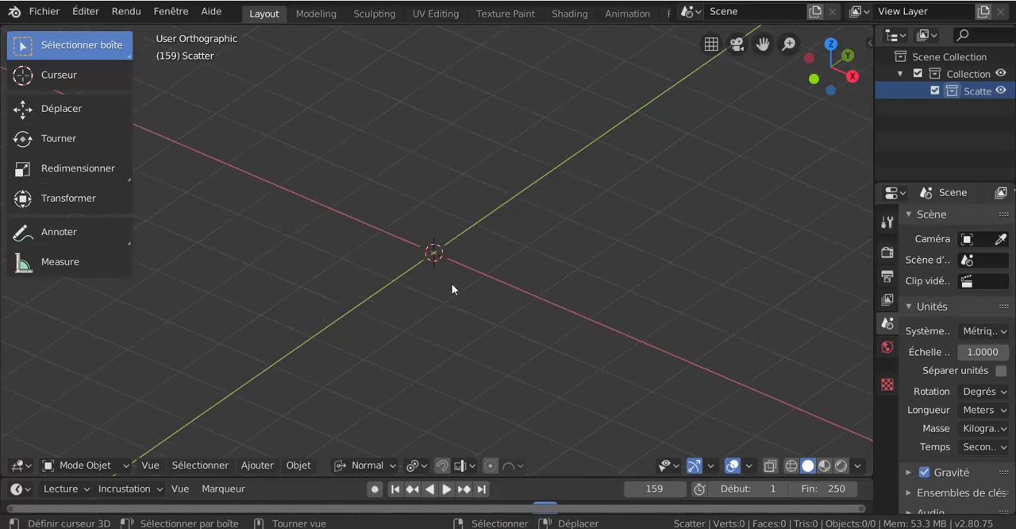
scroll(452, 285, "up", 2)
middle_click_drag(510, 268, 544, 252, "shift")
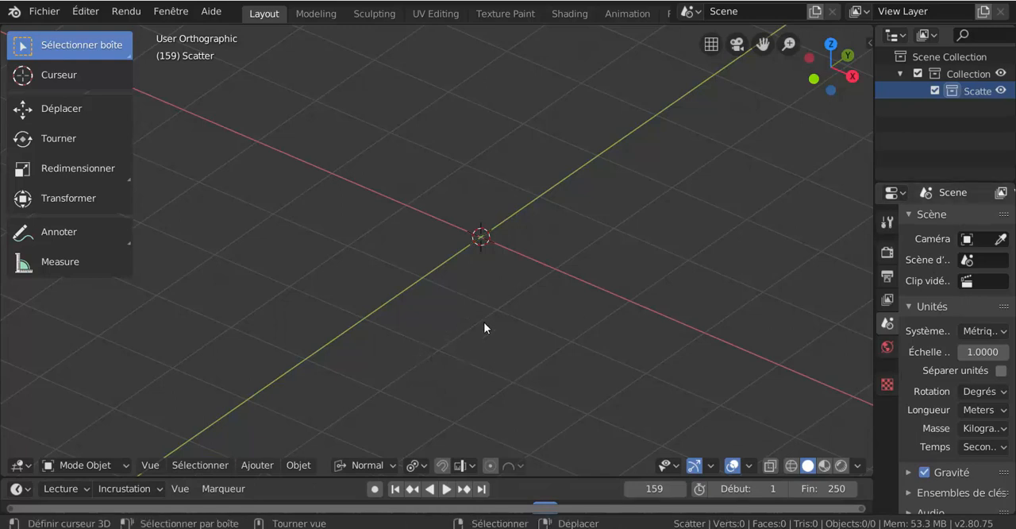
right_click(457, 160)
right_click(465, 200)
left_click(295, 468)
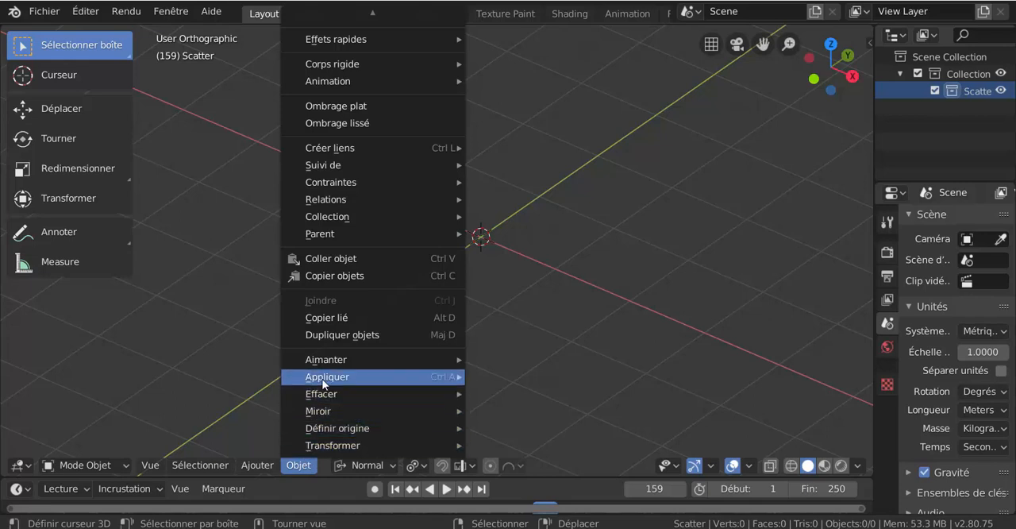
mouse_move(383, 380)
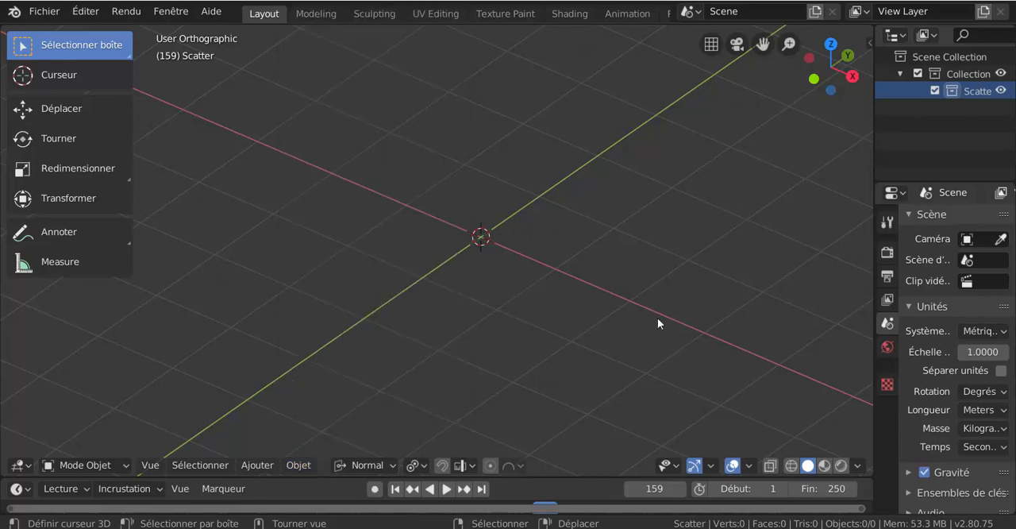
middle_click_drag(539, 321, 472, 358, "shift")
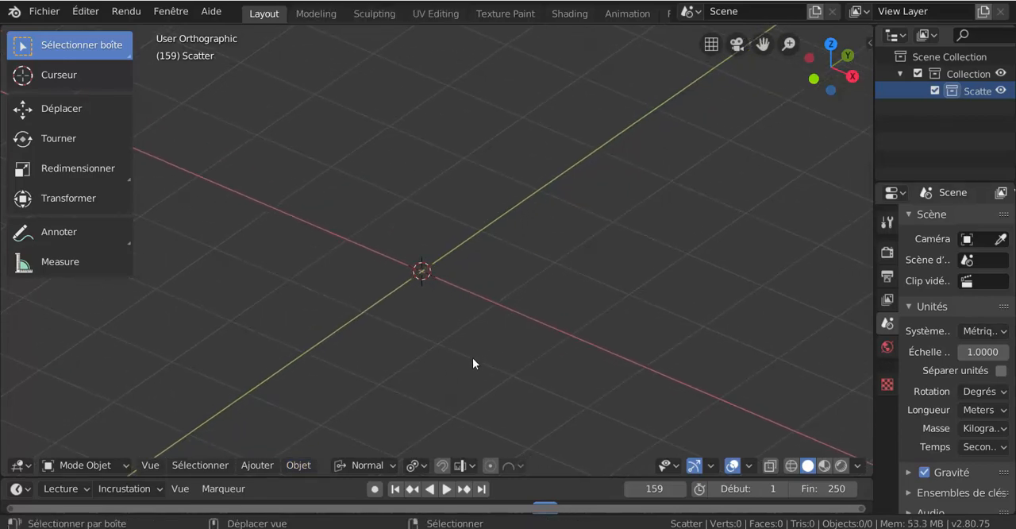
scroll(447, 355, "down", 2)
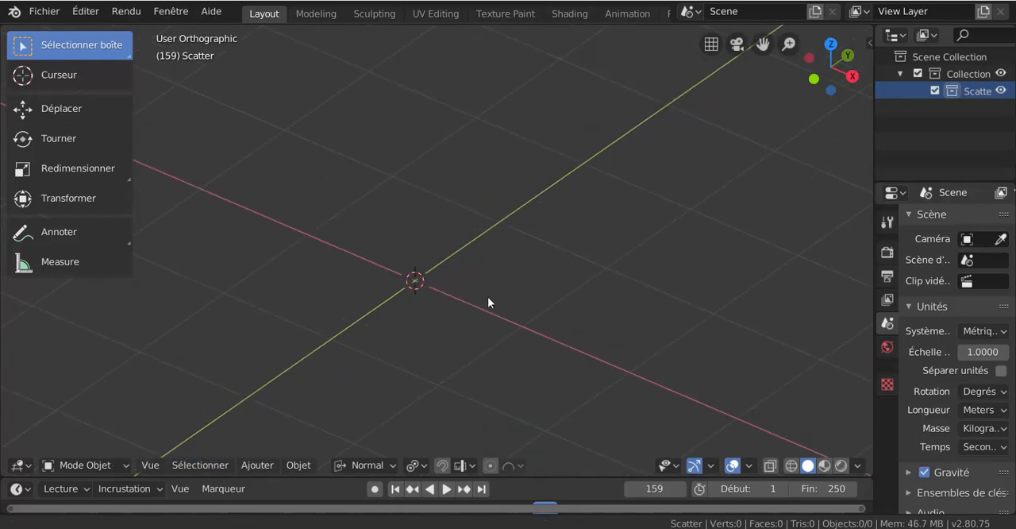
middle_click_drag(487, 296, 522, 274, "shift")
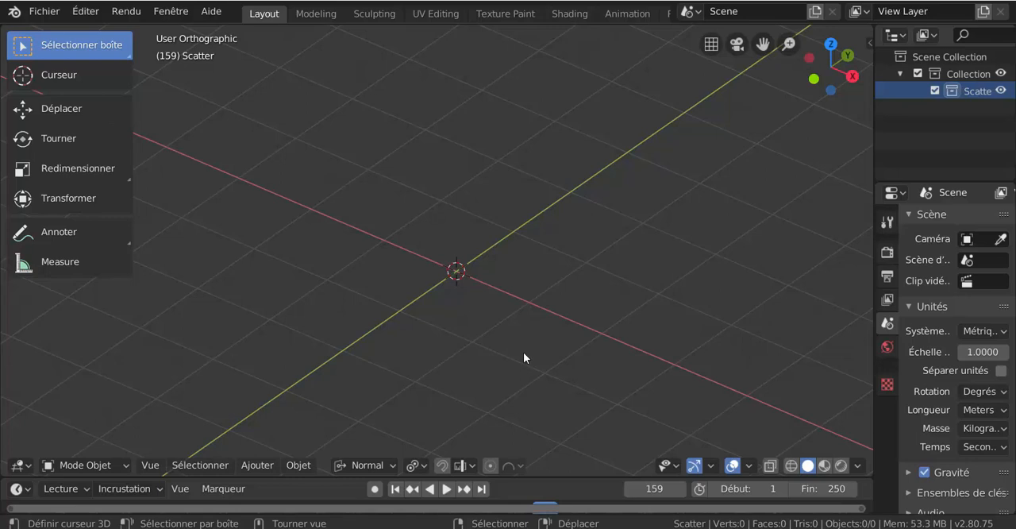
mouse_move(495, 358)
middle_mouse_down()
mouse_move(574, 306)
mouse_move(501, 327)
mouse_move(495, 339)
middle_mouse_up()
scroll(495, 339, "down", 2)
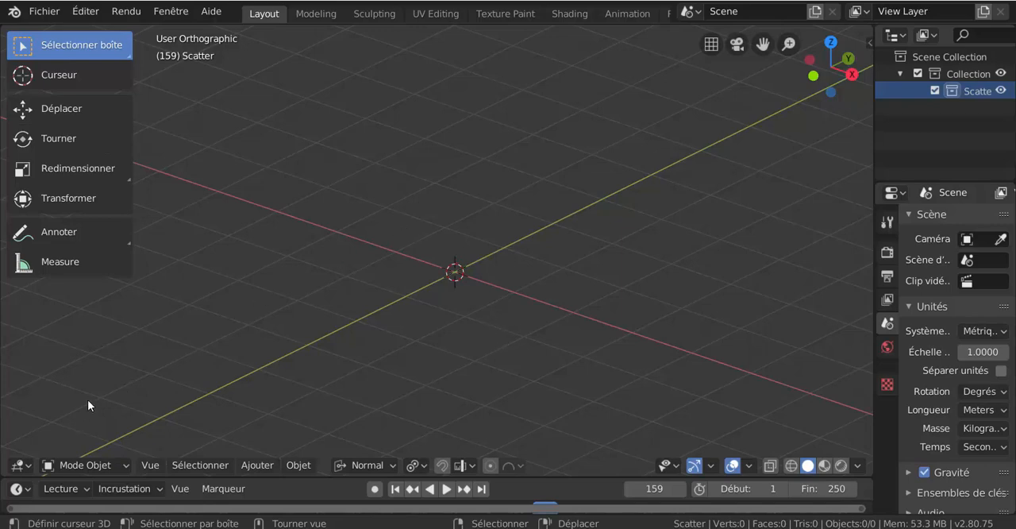
- Switch the 3D viewport area to the text editor and browse the ui_pie_menu.py script
left_click(19, 466)
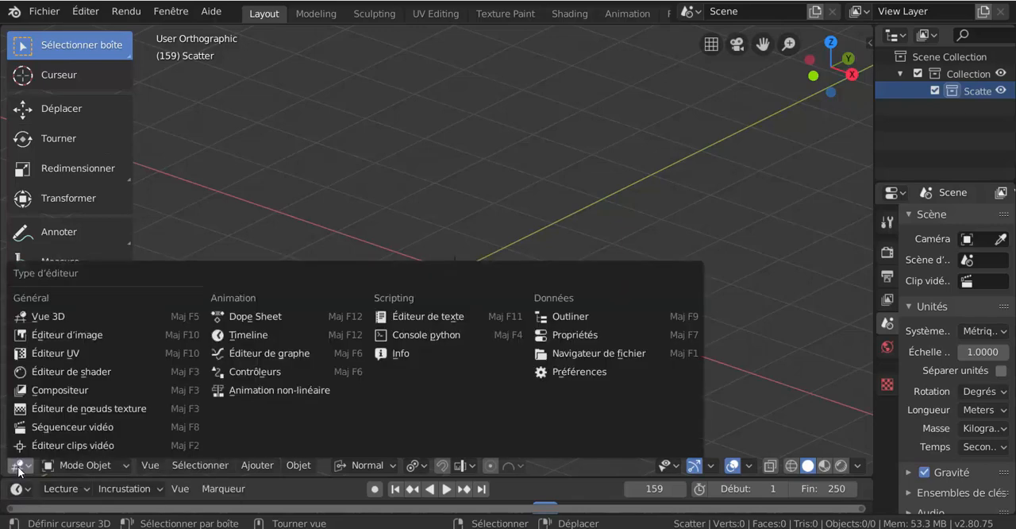
left_click(410, 318)
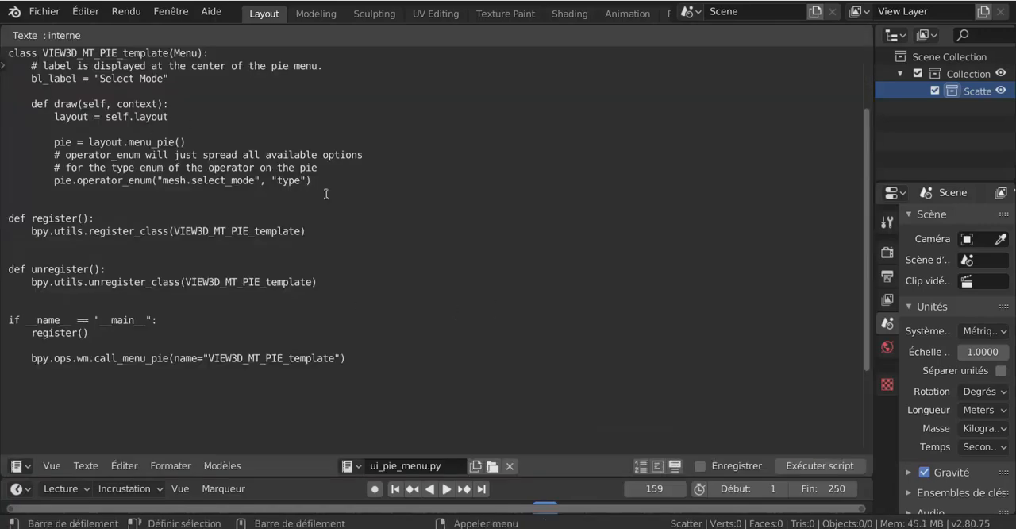
scroll(404, 252, "up", 1)
scroll(404, 251, "down", 3)
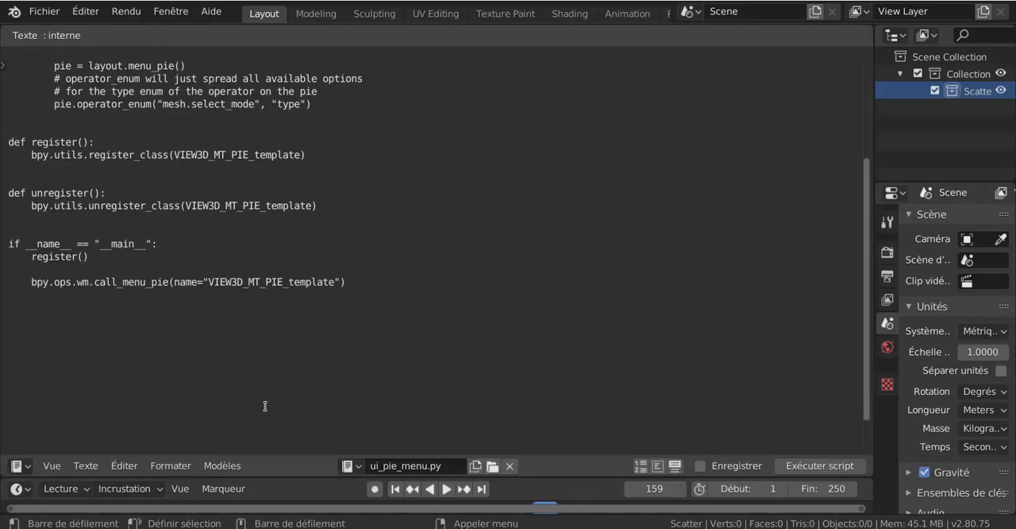
- Load the Python Ui Pie Menu template into the text editor and look through its code down to the end
left_click(232, 466)
mouse_move(239, 445)
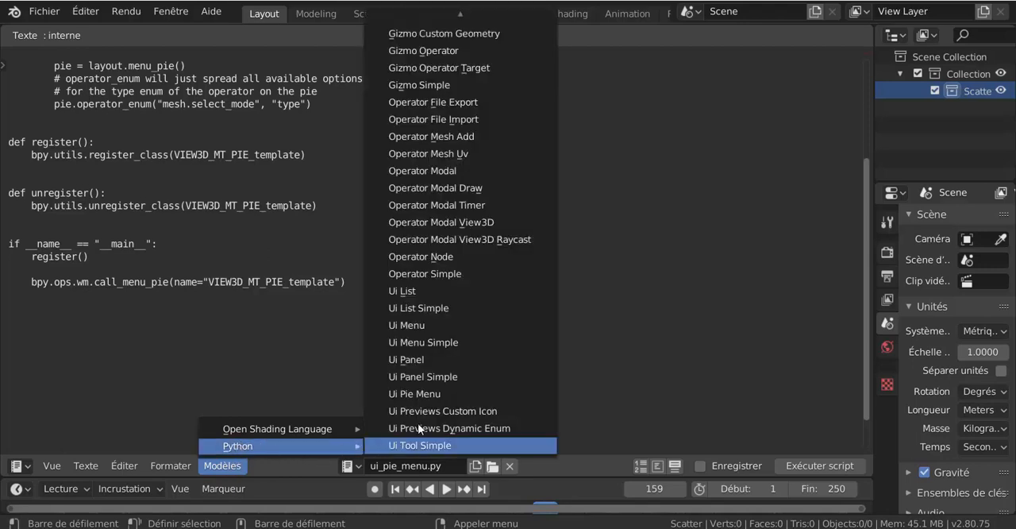
left_click(426, 393)
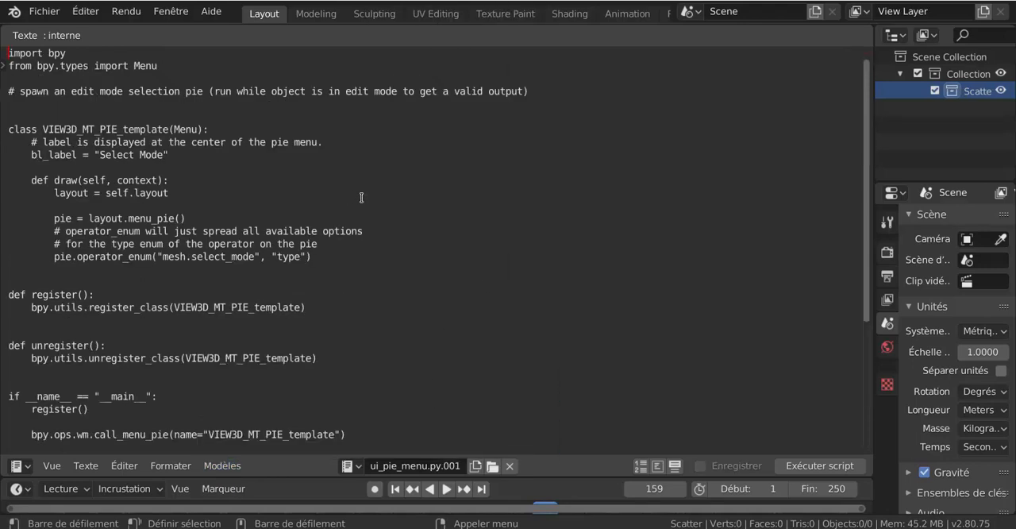
scroll(431, 225, "down", 5)
scroll(428, 231, "up", 5)
scroll(419, 230, "down", 4)
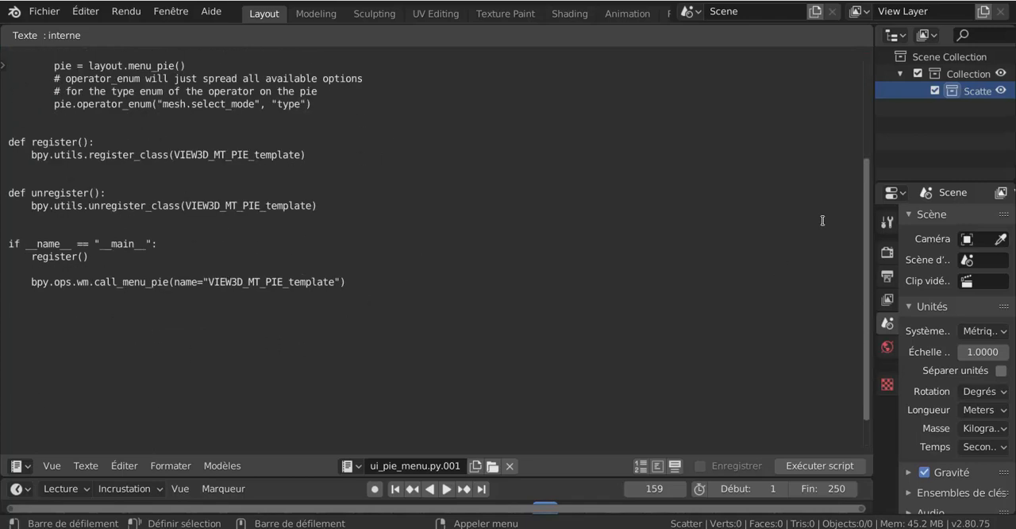
left_click_drag(867, 265, 844, 283)
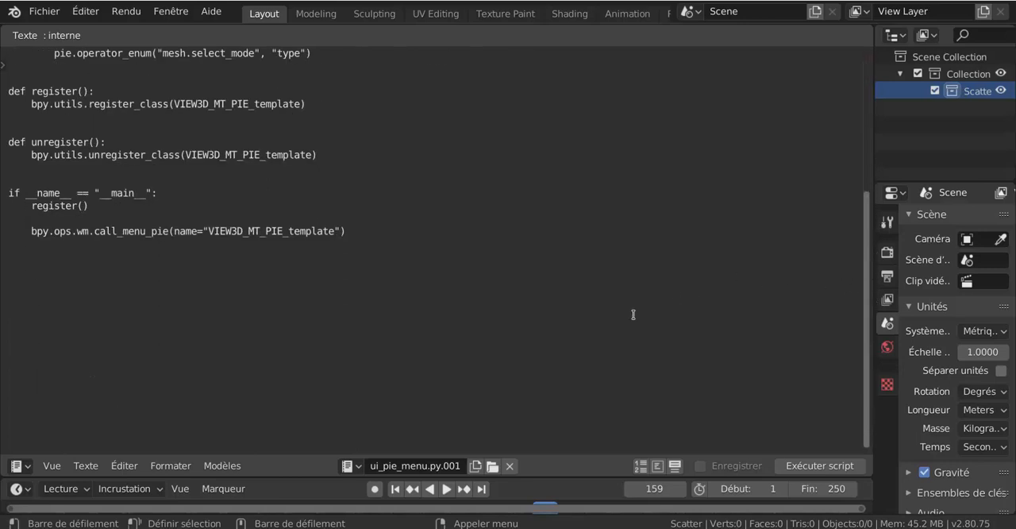
- Switch the text editor area back to the 3D viewport and slightly widen the outliner and properties column
left_click(18, 467)
left_click(19, 465)
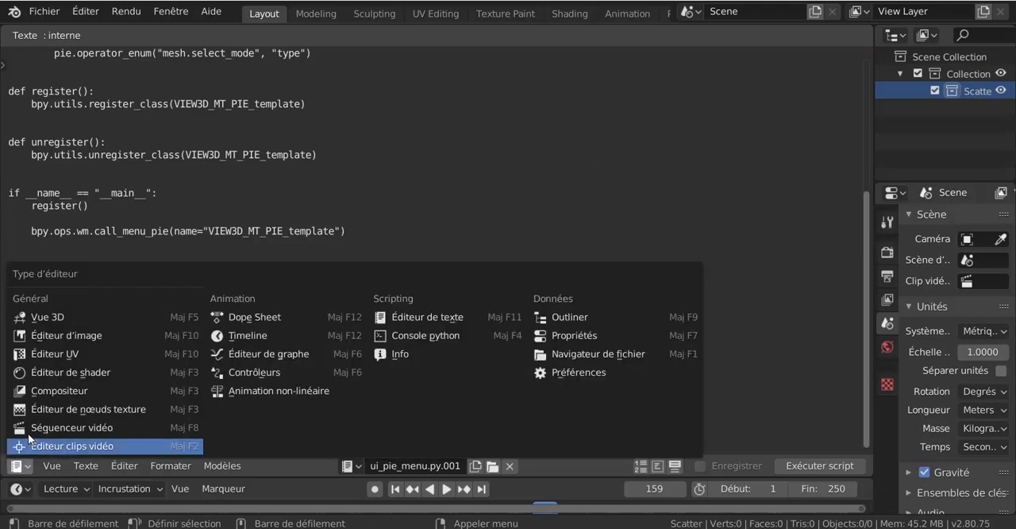
left_click(40, 316)
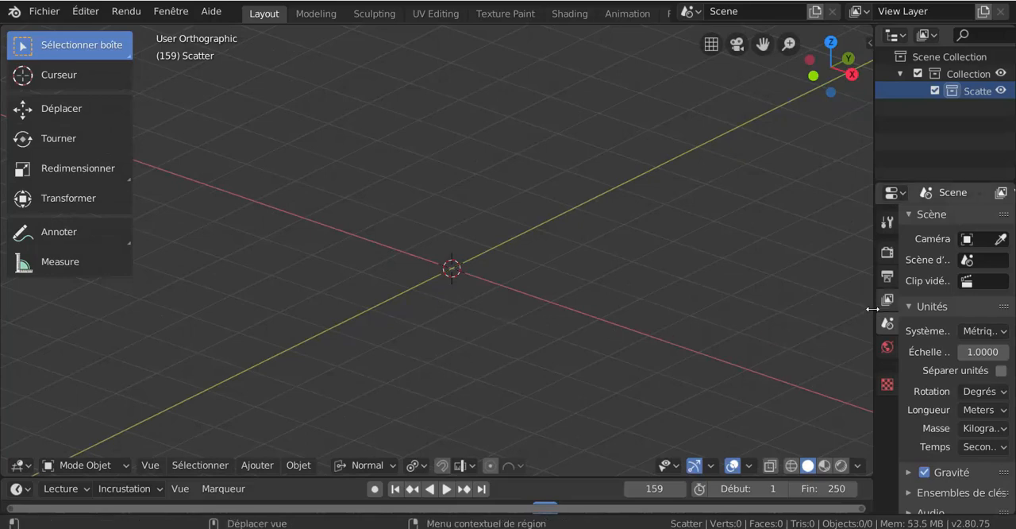
left_click_drag(873, 304, 868, 326)
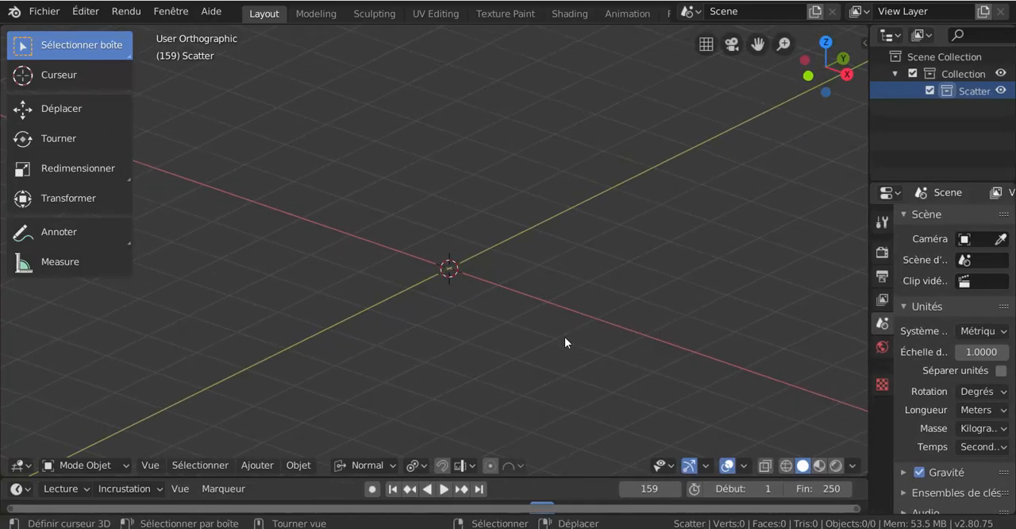
middle_click_drag(564, 336, 591, 357)
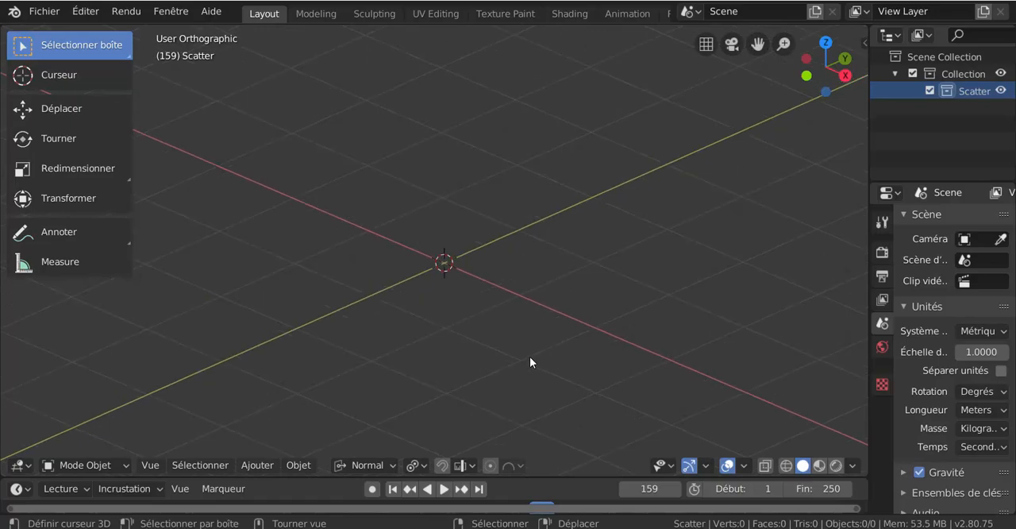